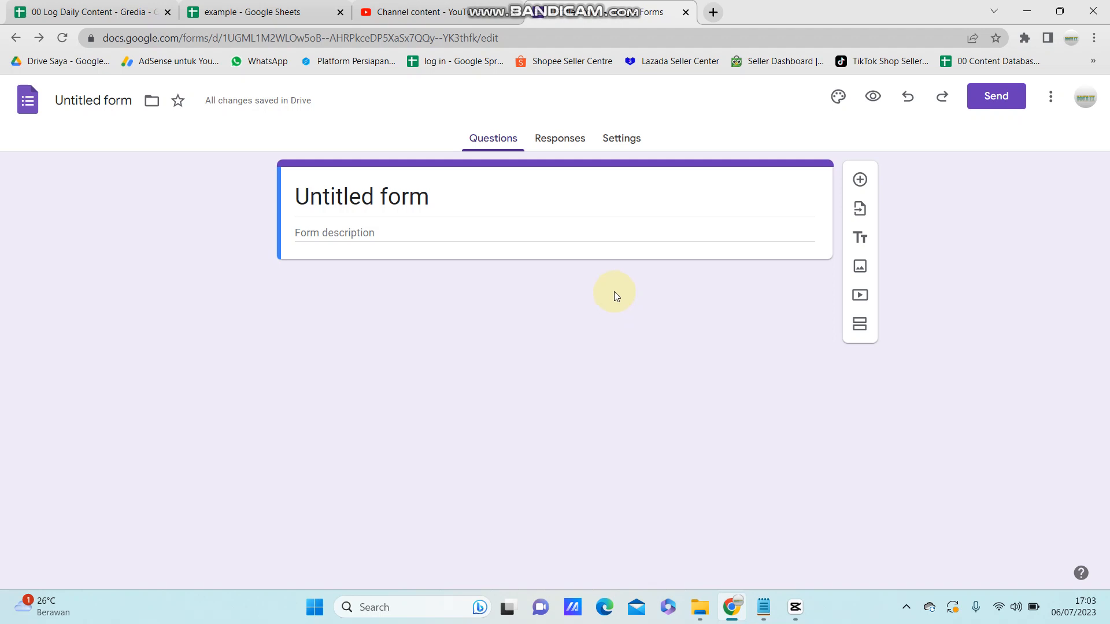
Look up Forms in the Google apps list from a new browser tab, and close that tab.
left_click(712, 12)
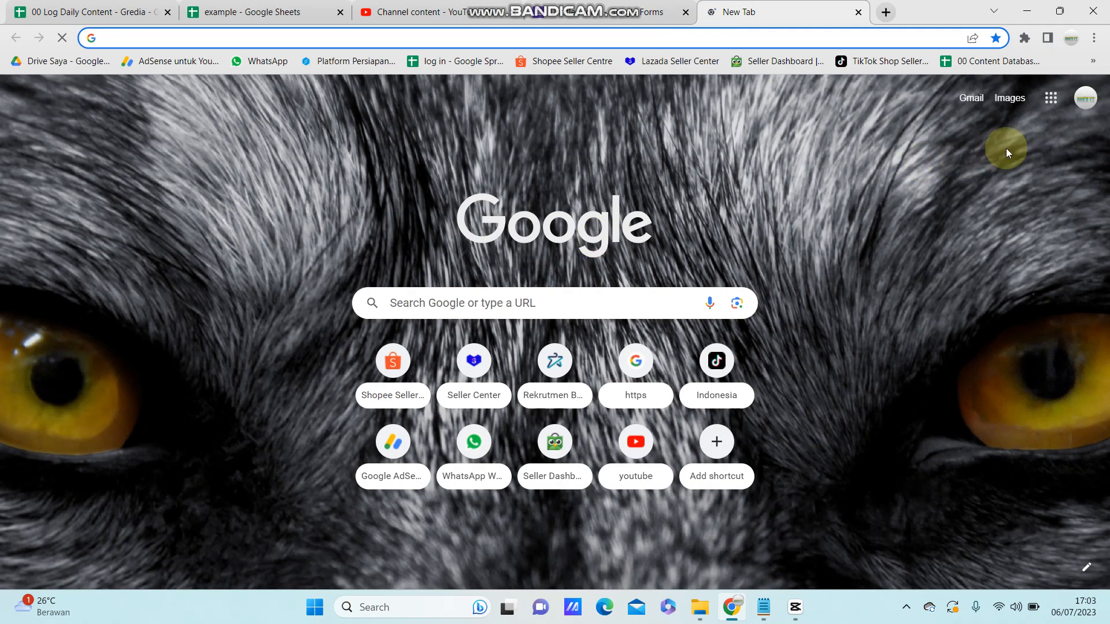
left_click(1051, 98)
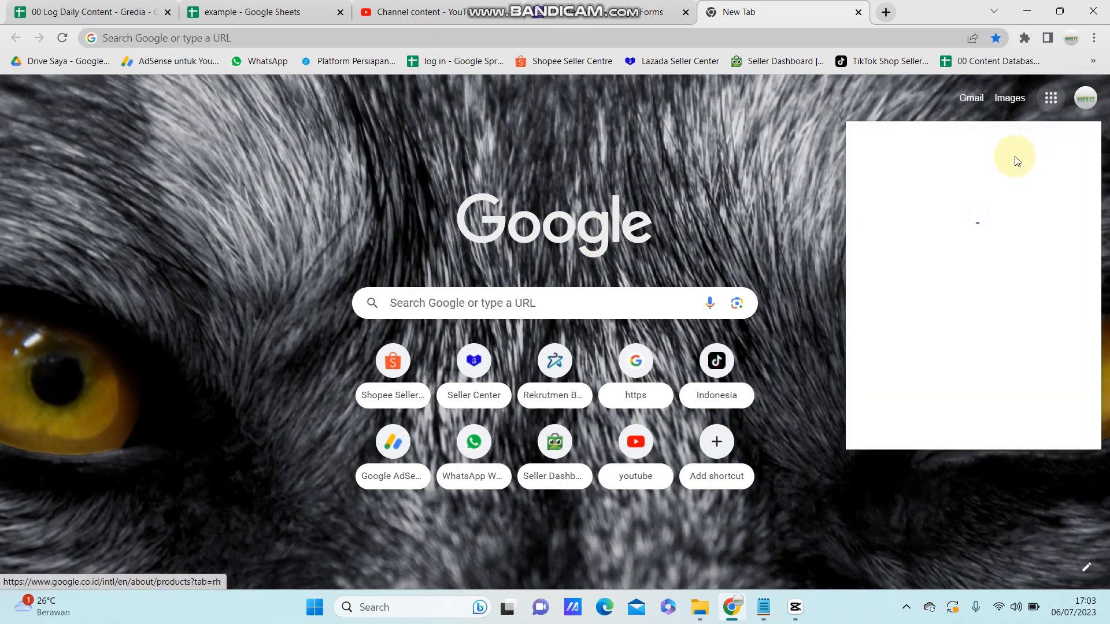
scroll(962, 324, "down", 5)
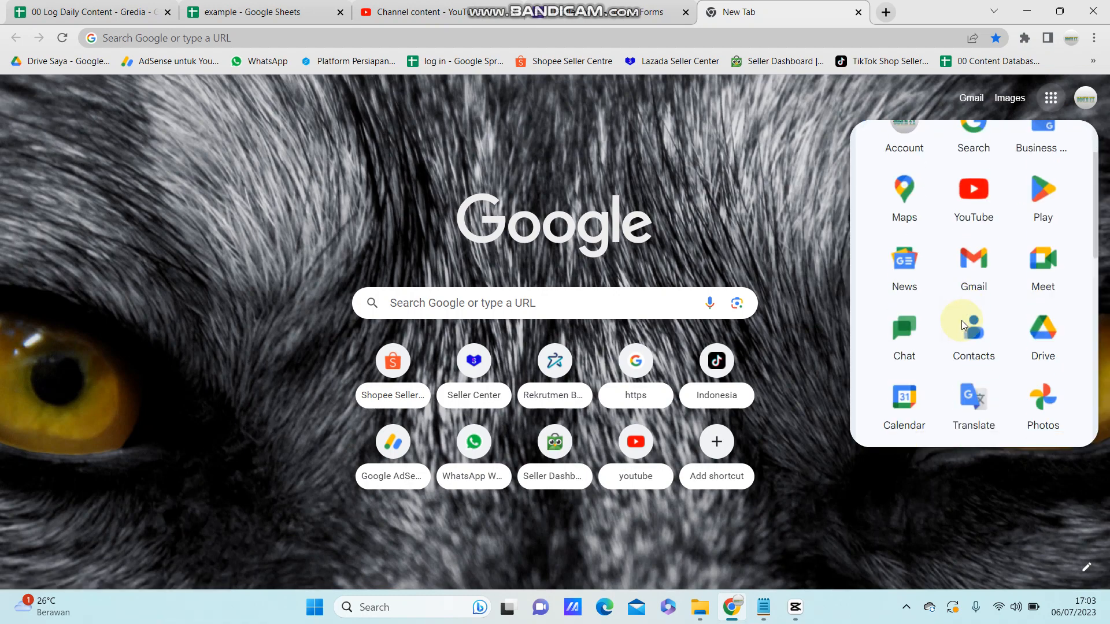
scroll(962, 321, "down", 5)
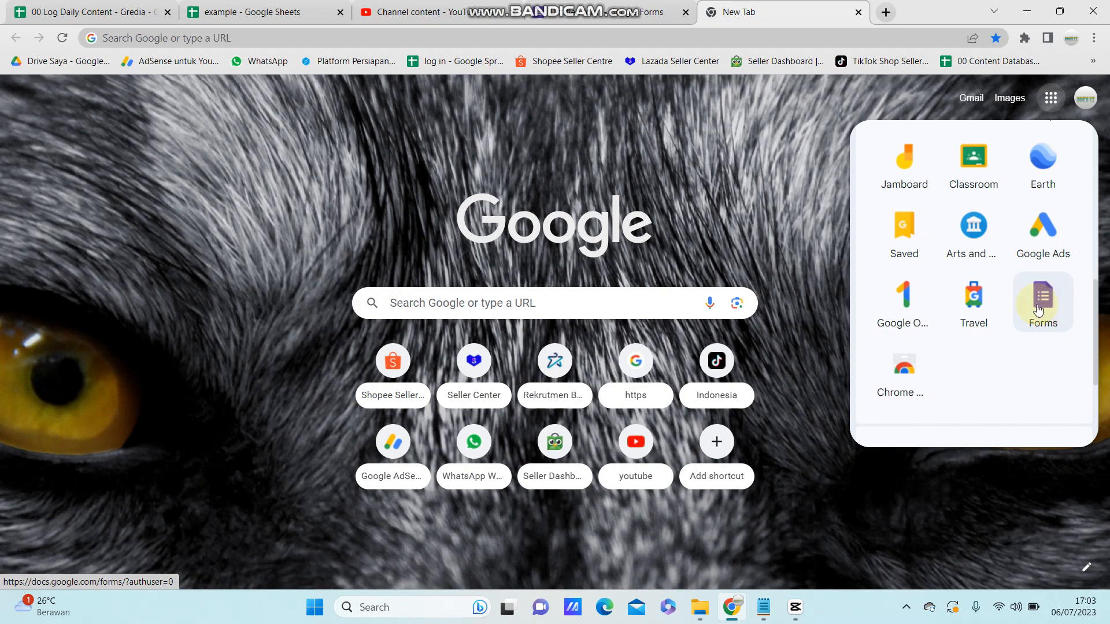
left_click(855, 18)
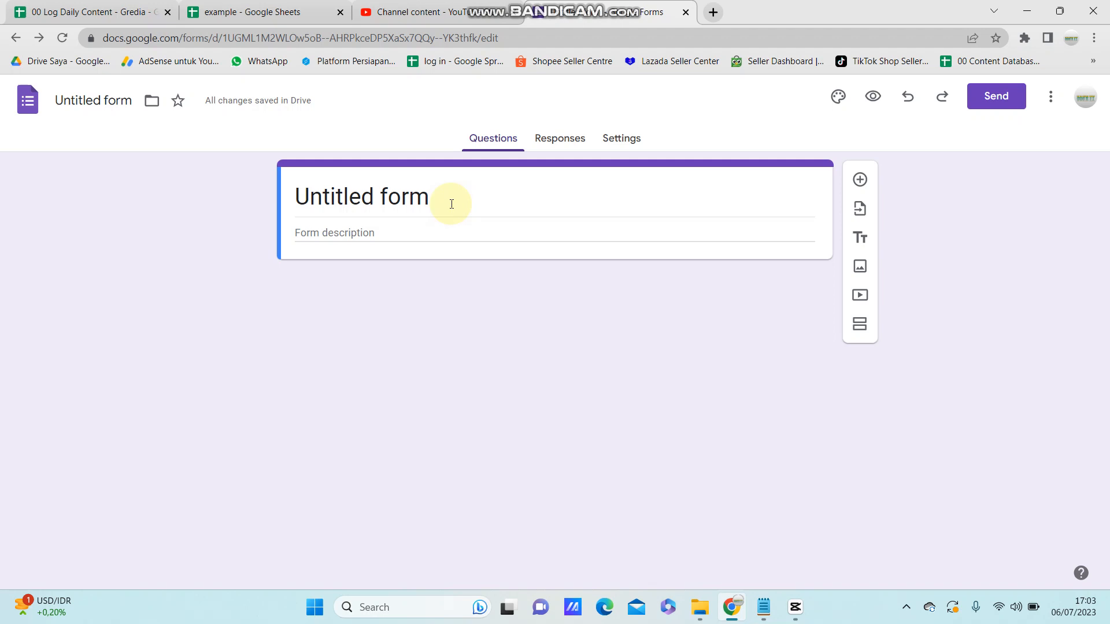
Switch to Notepad, copy "Employee Satisfaction Survey", and replace the form title in Google Forms with it.
left_click(796, 608)
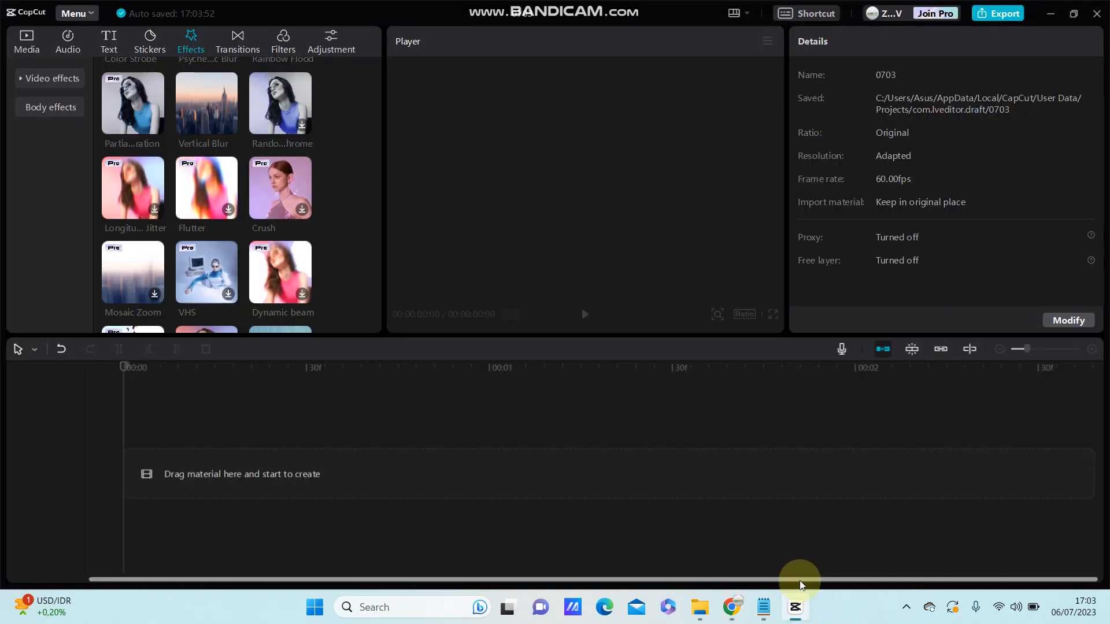
left_click(764, 607)
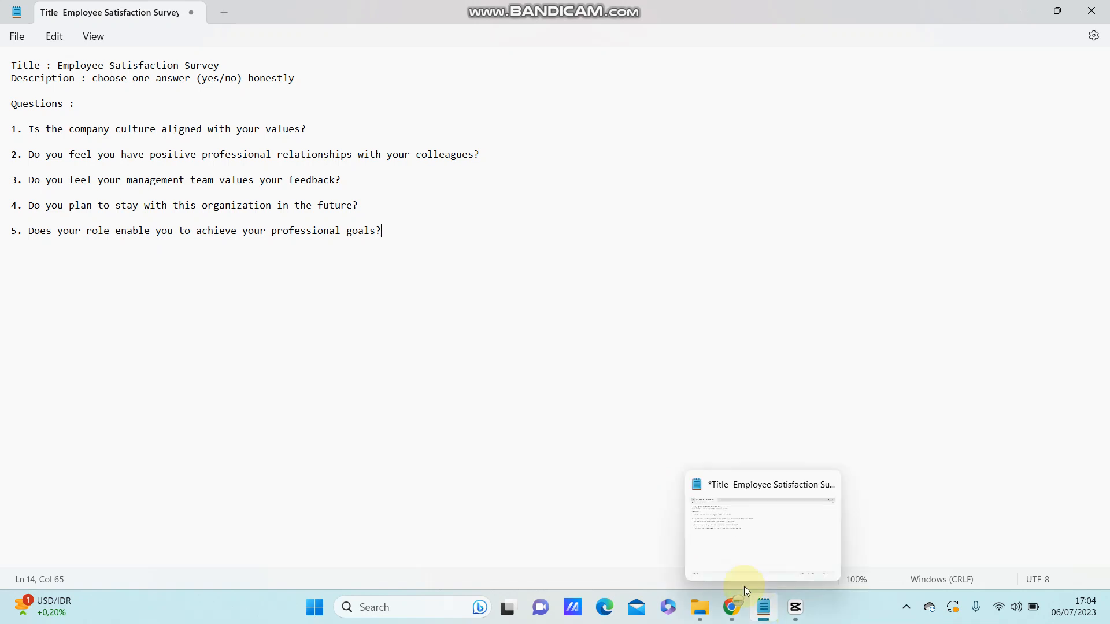
left_click_drag(59, 66, 220, 64)
key("ctrl+c")
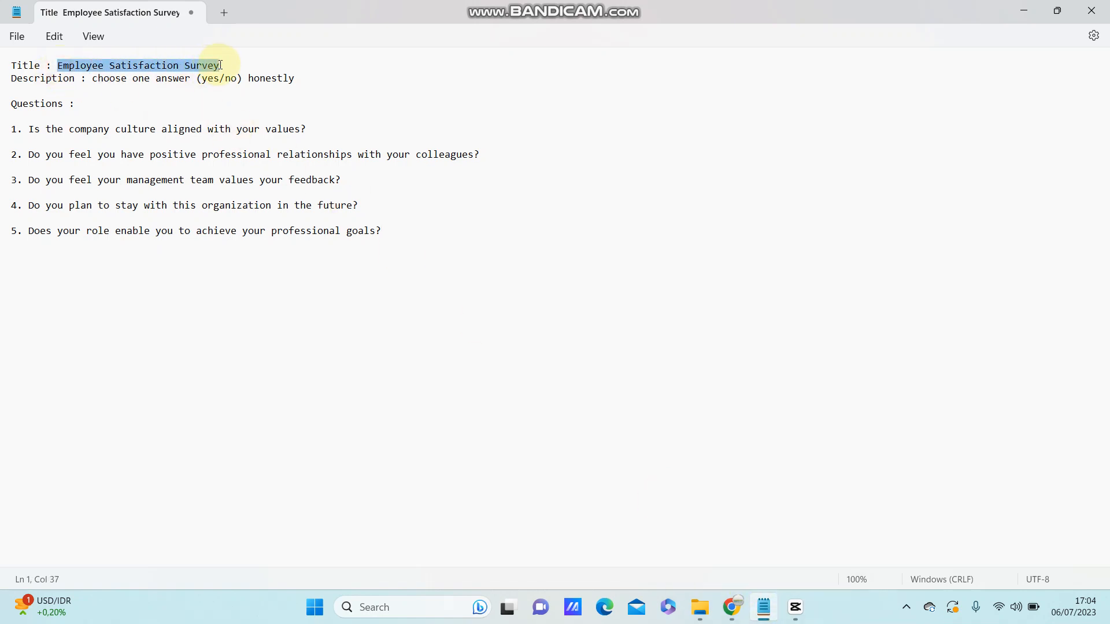
left_click(746, 613)
left_click_drag(449, 193, 277, 182)
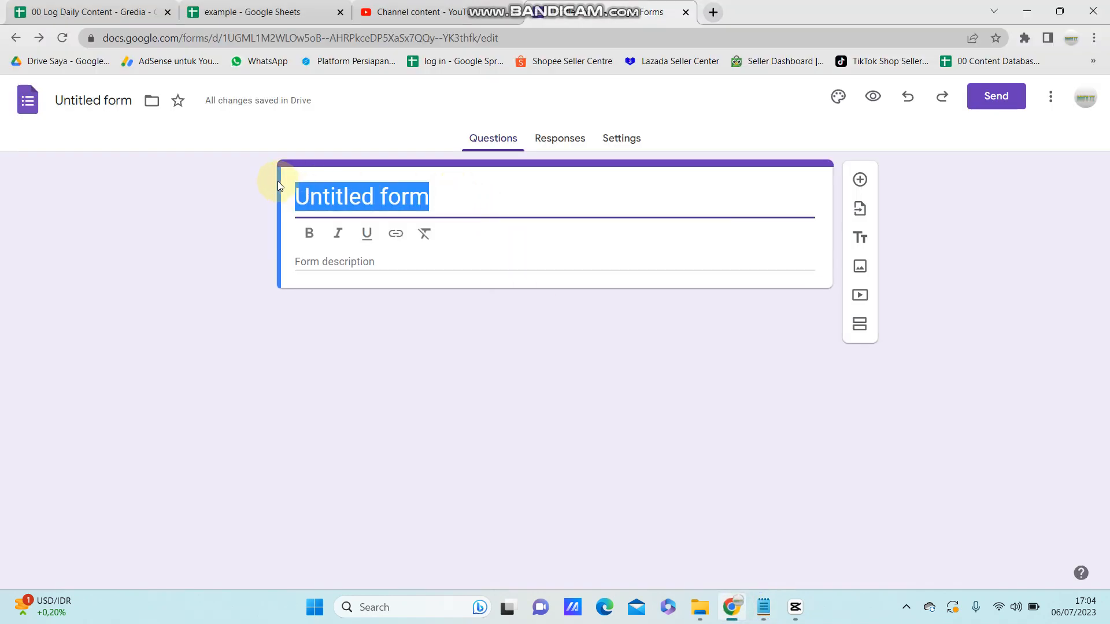
key("ctrl+v")
Copy "choose one answer (yes/no) honestly" from the Notepad notes into the form description.
left_click(370, 257)
left_click(341, 232)
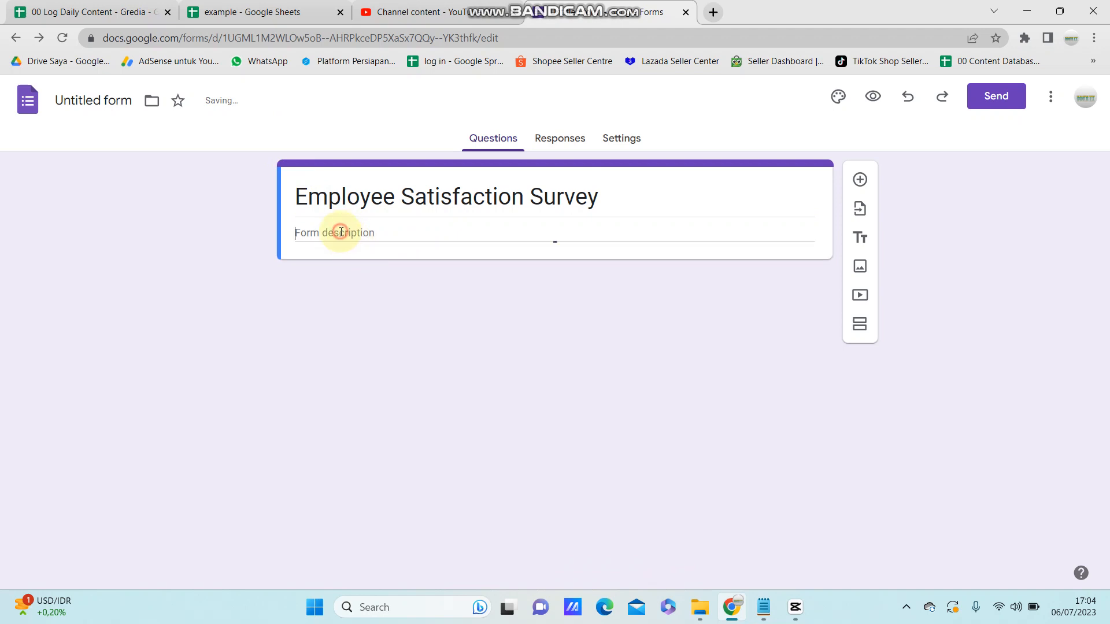
left_click(764, 607)
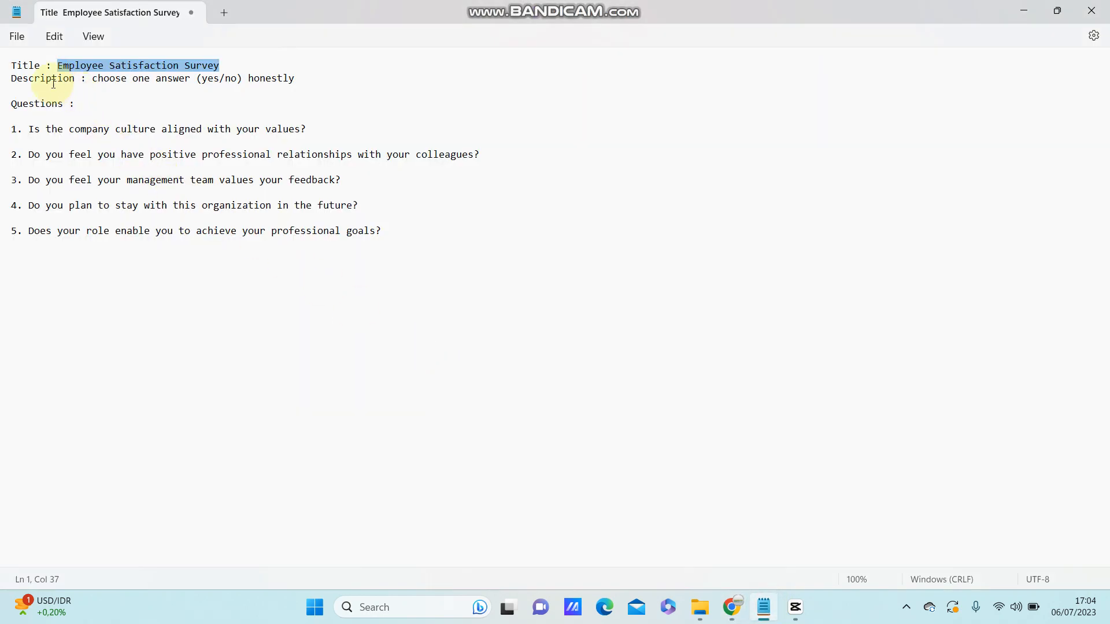
left_click_drag(93, 78, 304, 79)
key("ctrl+c")
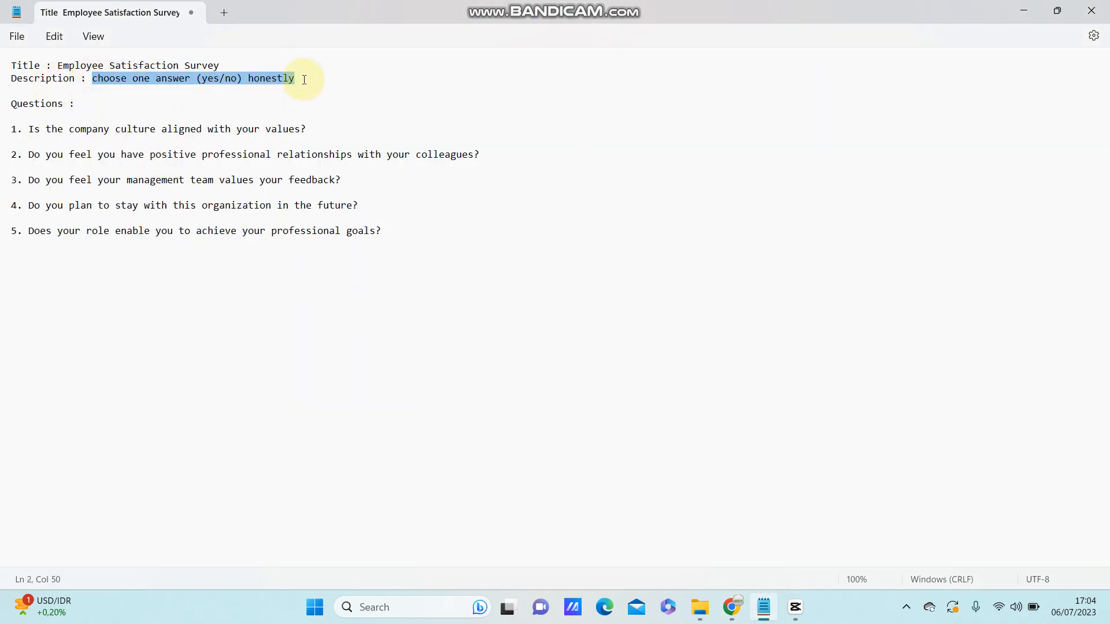
left_click(731, 607)
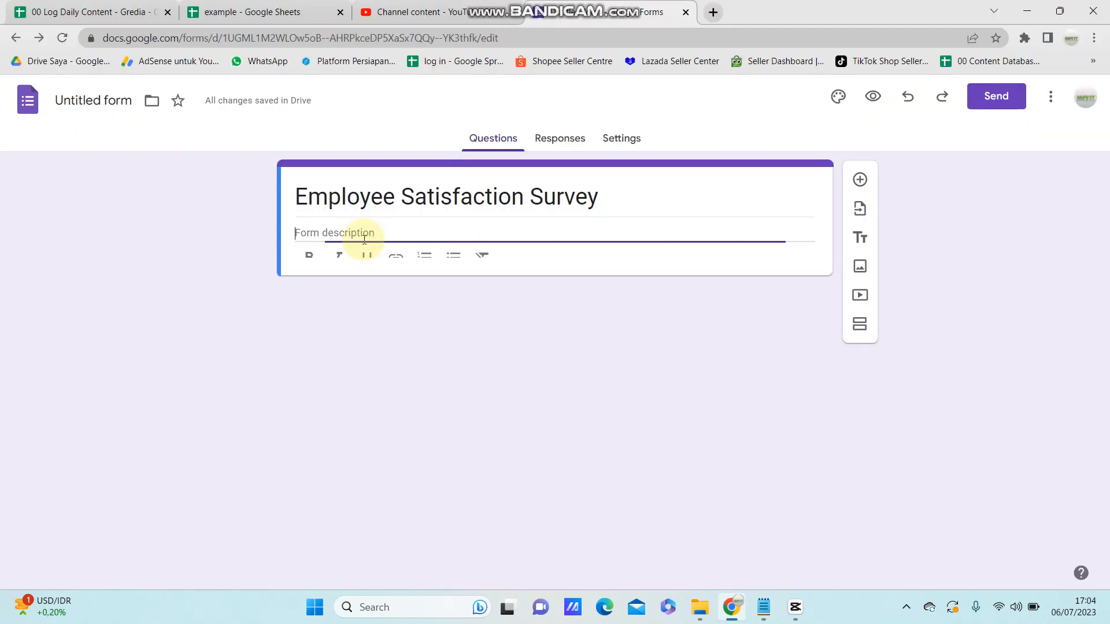
key("ctrl+v")
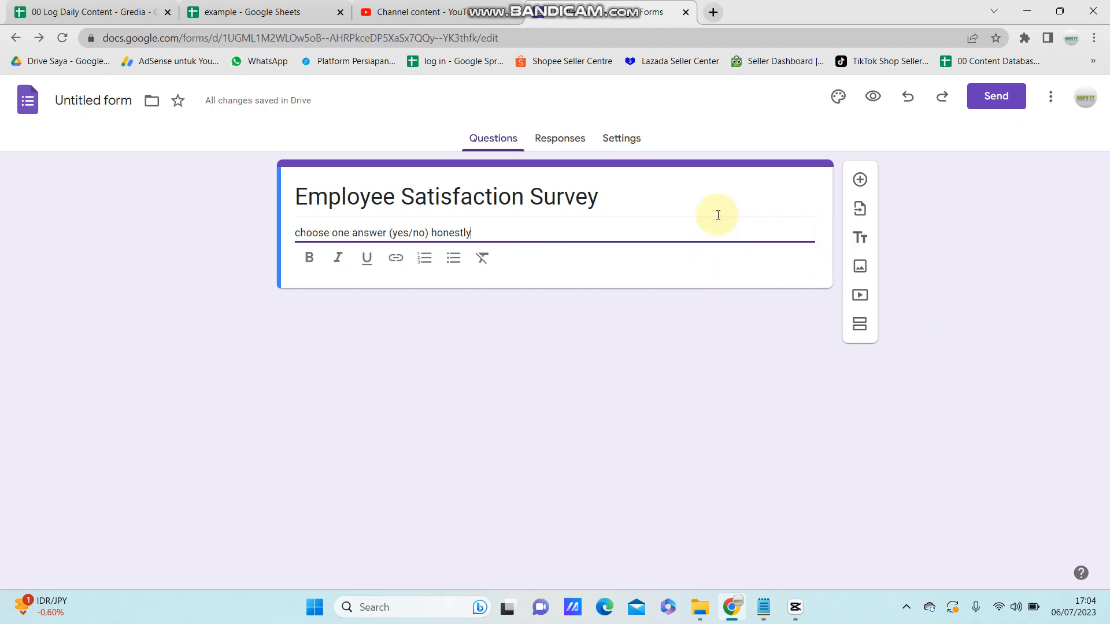
Add a question to the form and set its type to Multiple choice grid.
left_click(860, 180)
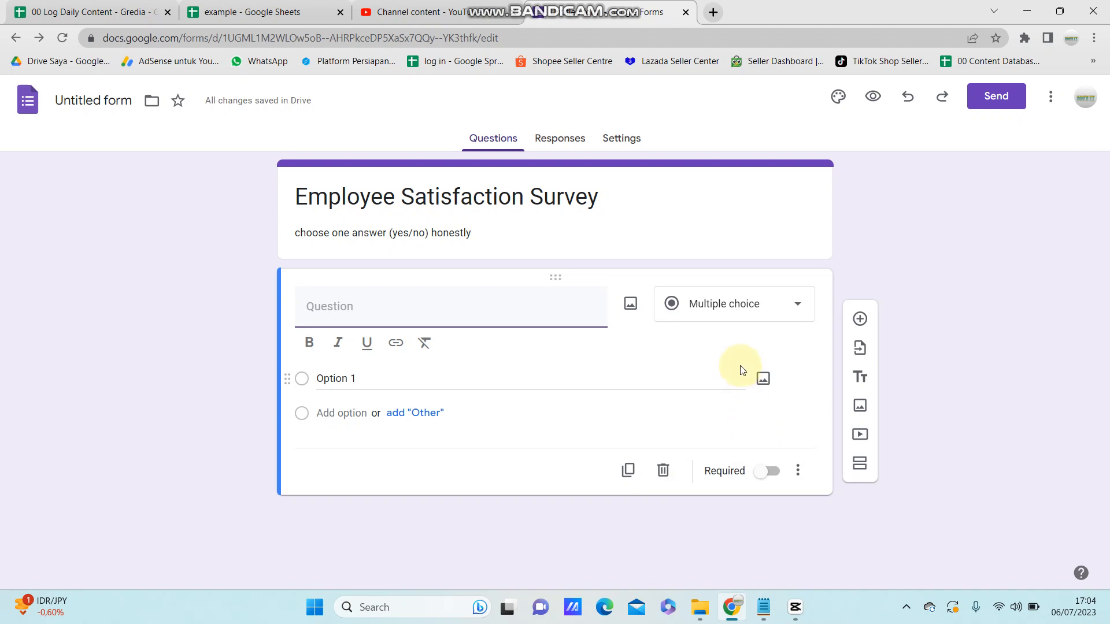
left_click(776, 302)
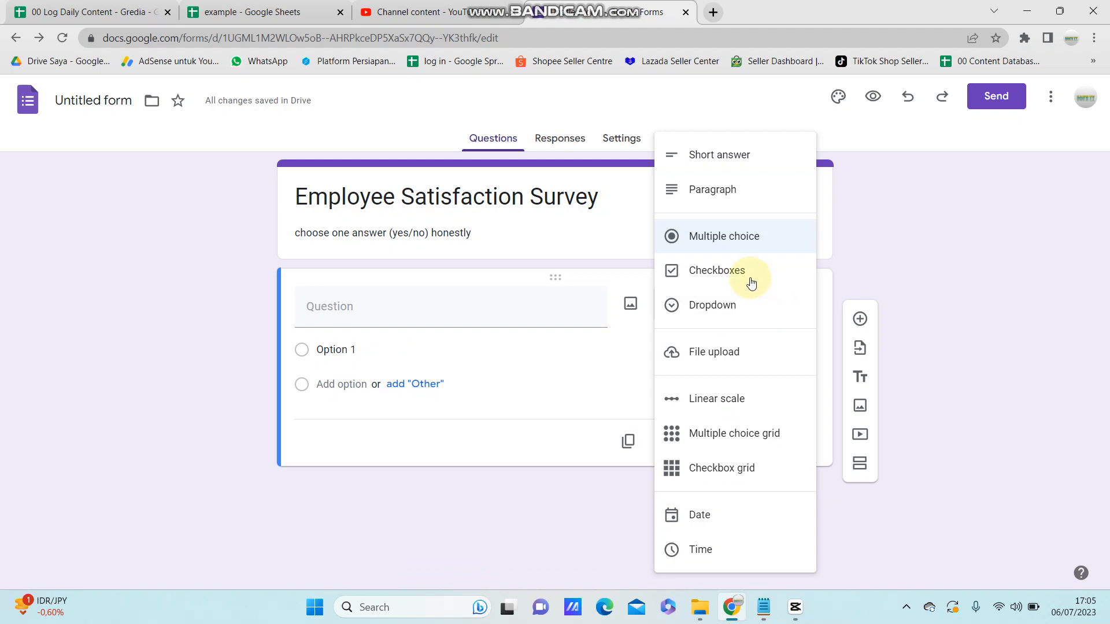
left_click(760, 438)
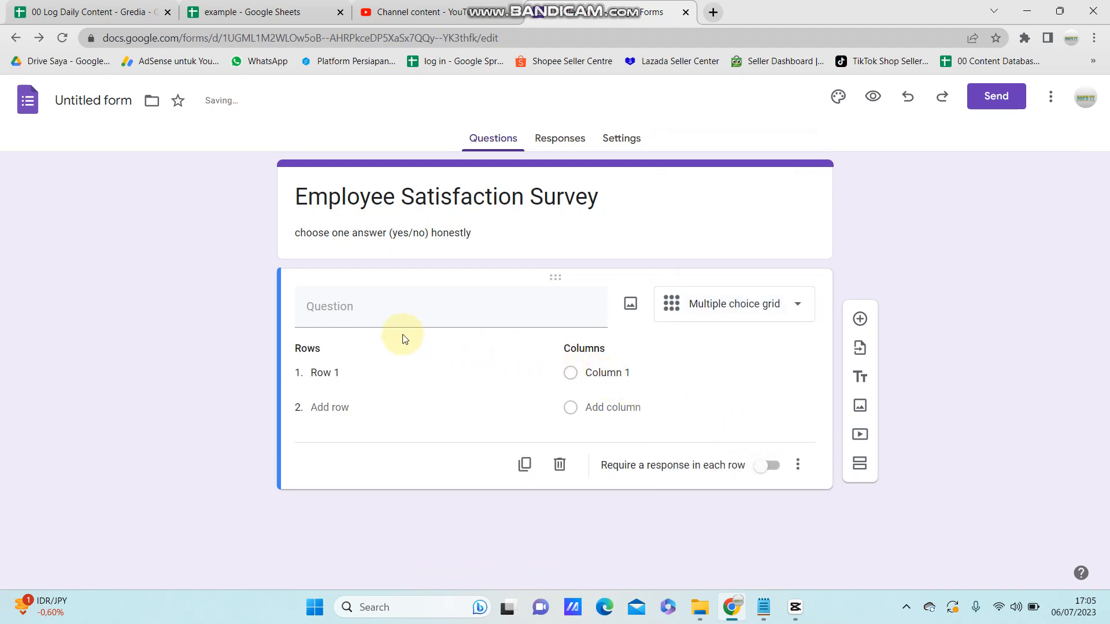
left_click(355, 309)
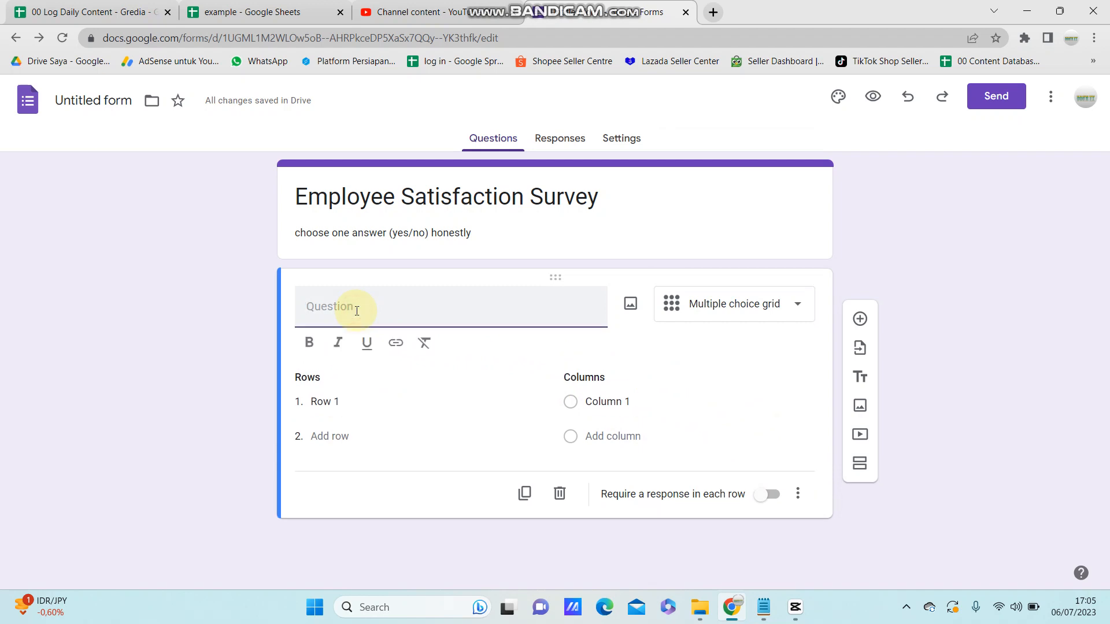
Replace the grid's first row label with "Is the company culture aligned with your values?" copied from the Notepad notes.
left_click(345, 400)
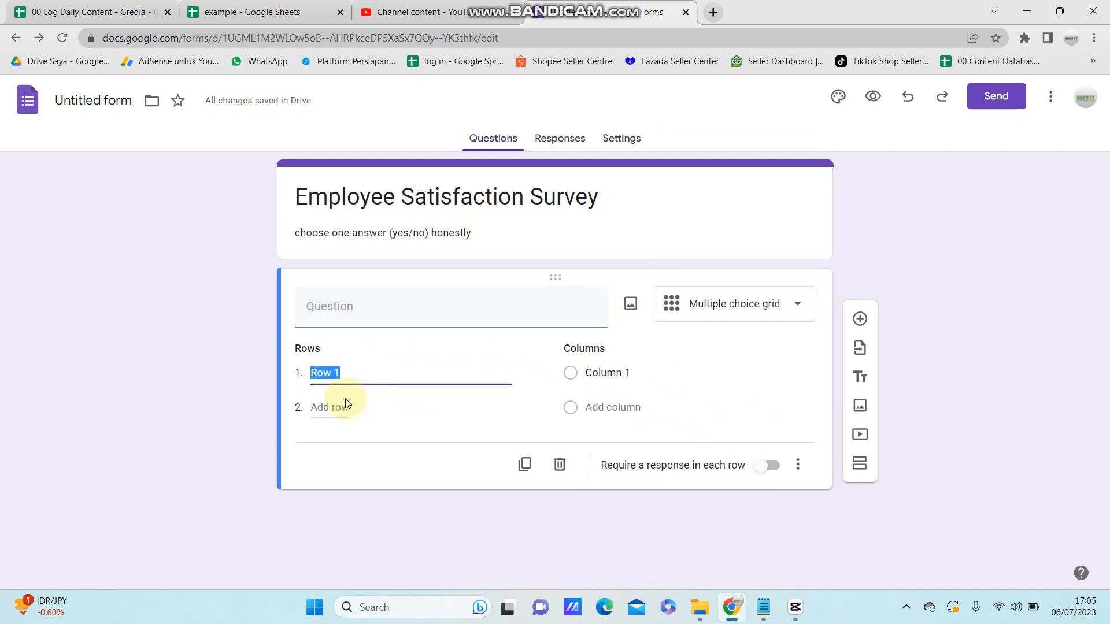
key("BackSpace")
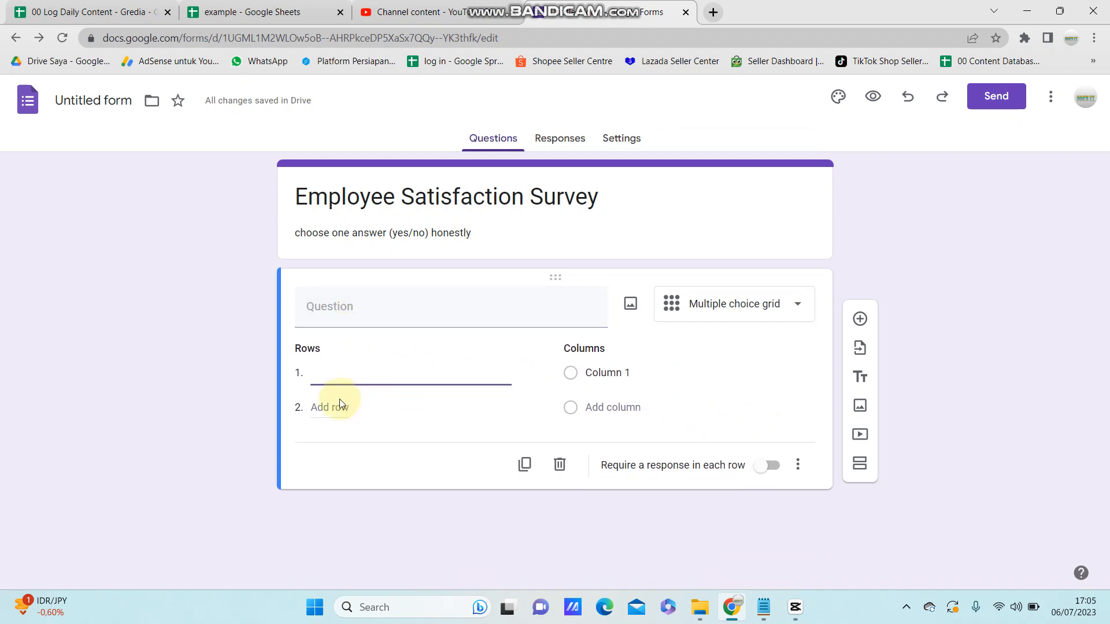
left_click(764, 607)
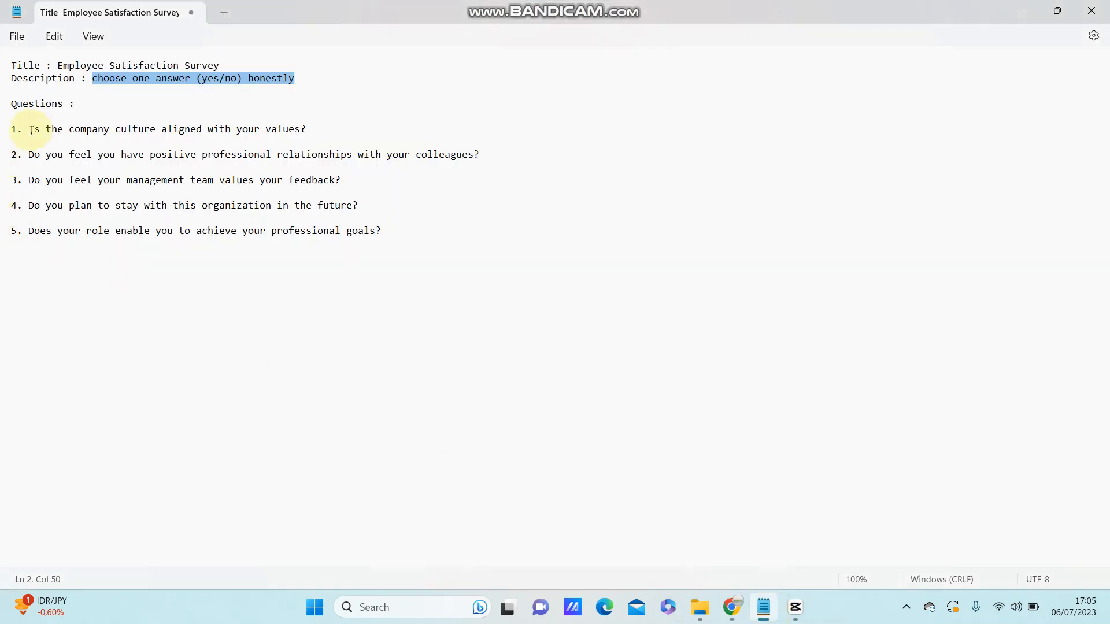
left_click_drag(30, 130, 309, 128)
key("ctrl+c")
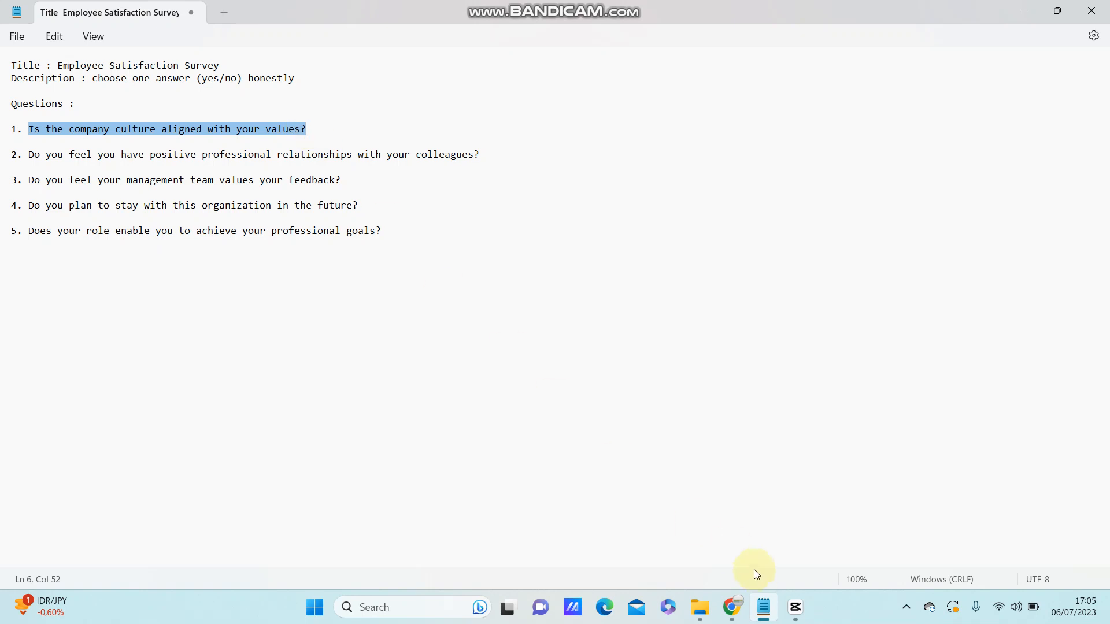
left_click(732, 607)
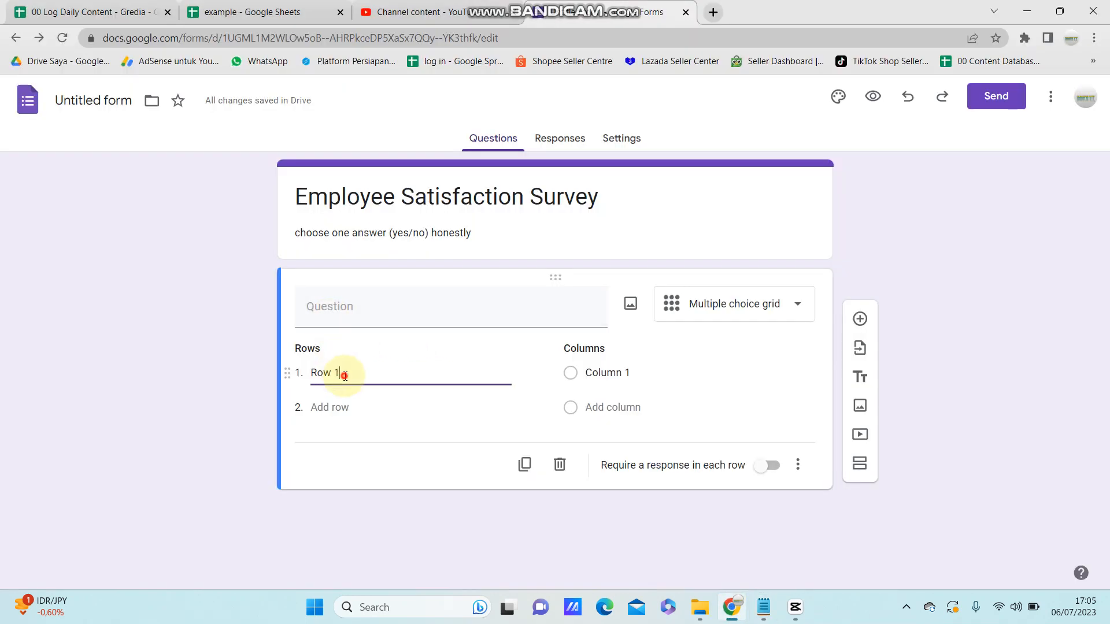
left_click_drag(343, 374, 300, 377)
key("ctrl+v")
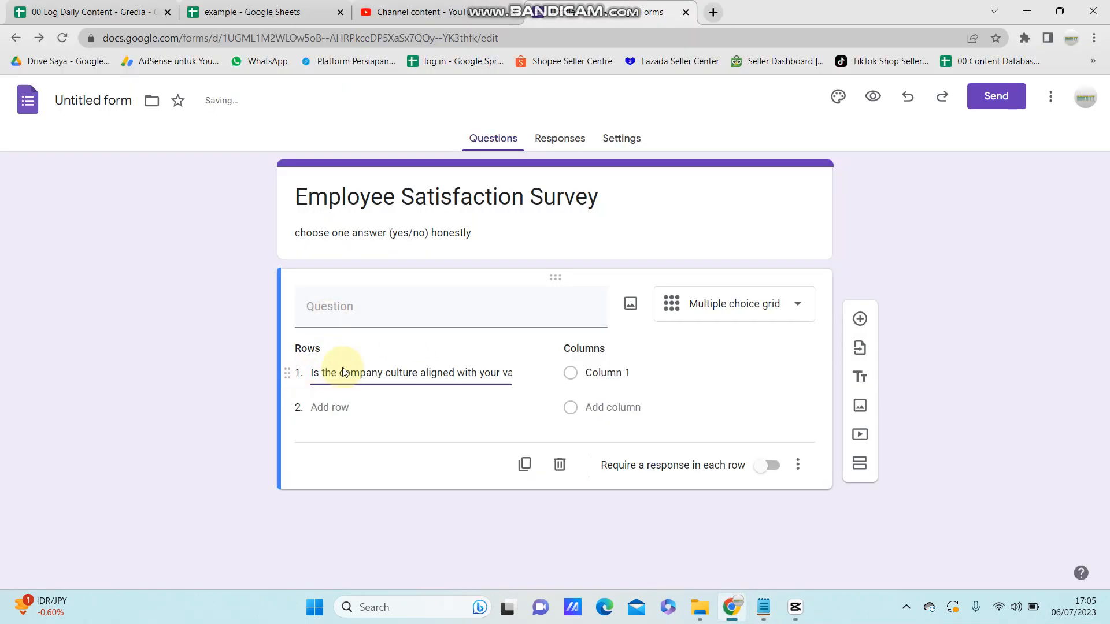
Add a second grid row with "Do you feel you have positive professional relationships with your colleagues?" copied from the Notepad notes.
left_click(372, 404)
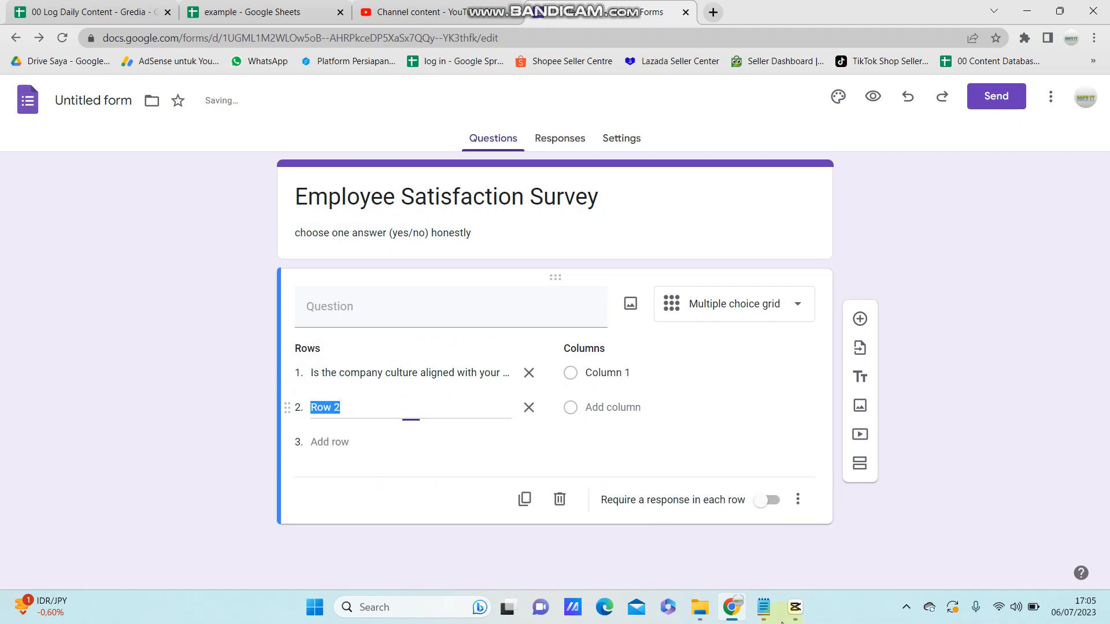
left_click(764, 607)
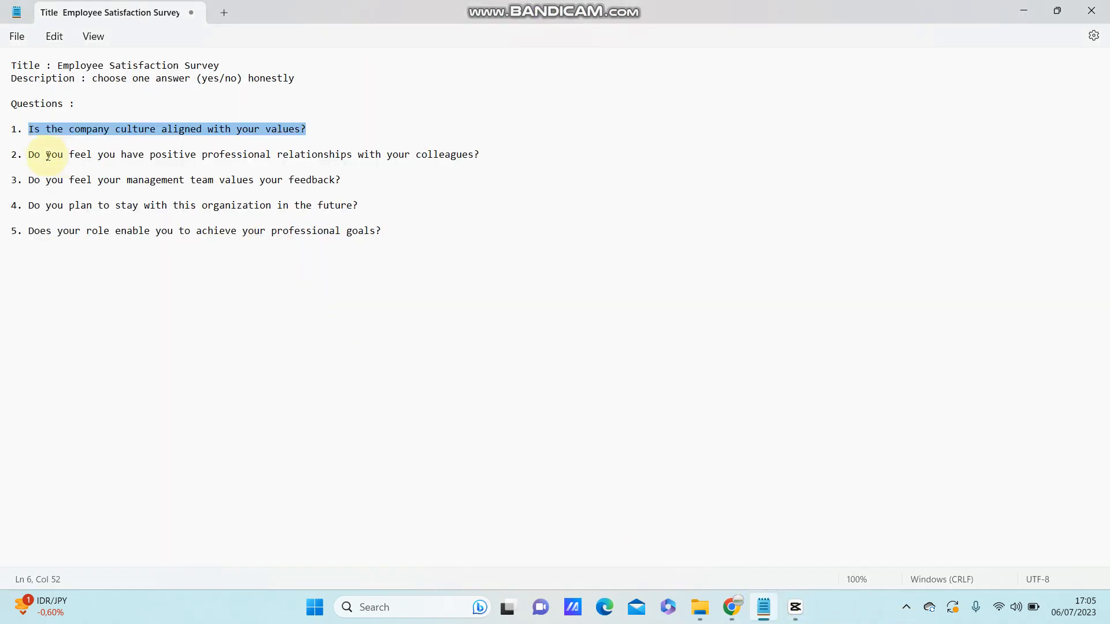
left_click(29, 155)
left_click(516, 154, "shift")
key("ctrl+c")
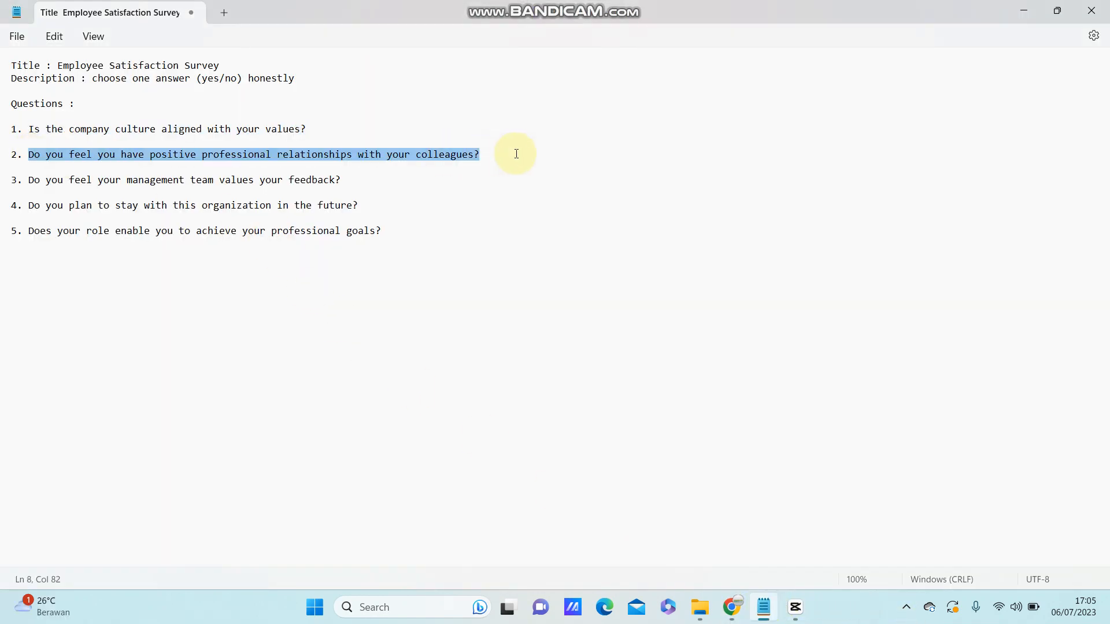
left_click(732, 606)
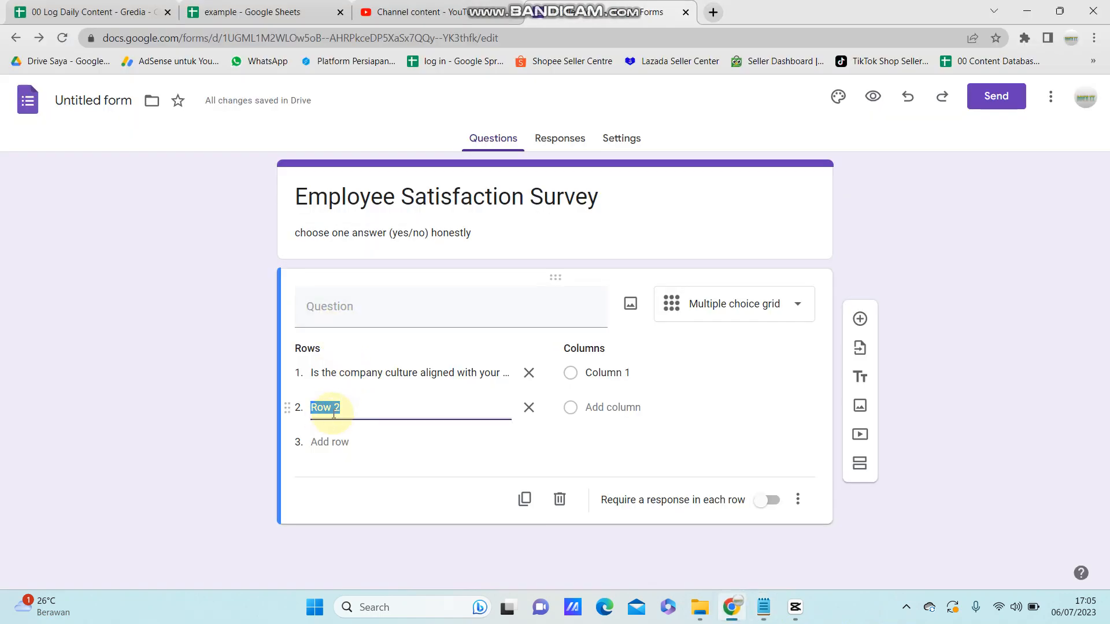
key("ctrl+v")
Add a third grid row with "Do you feel your management team values your feedback?" copied from the Notepad notes.
left_click(330, 442)
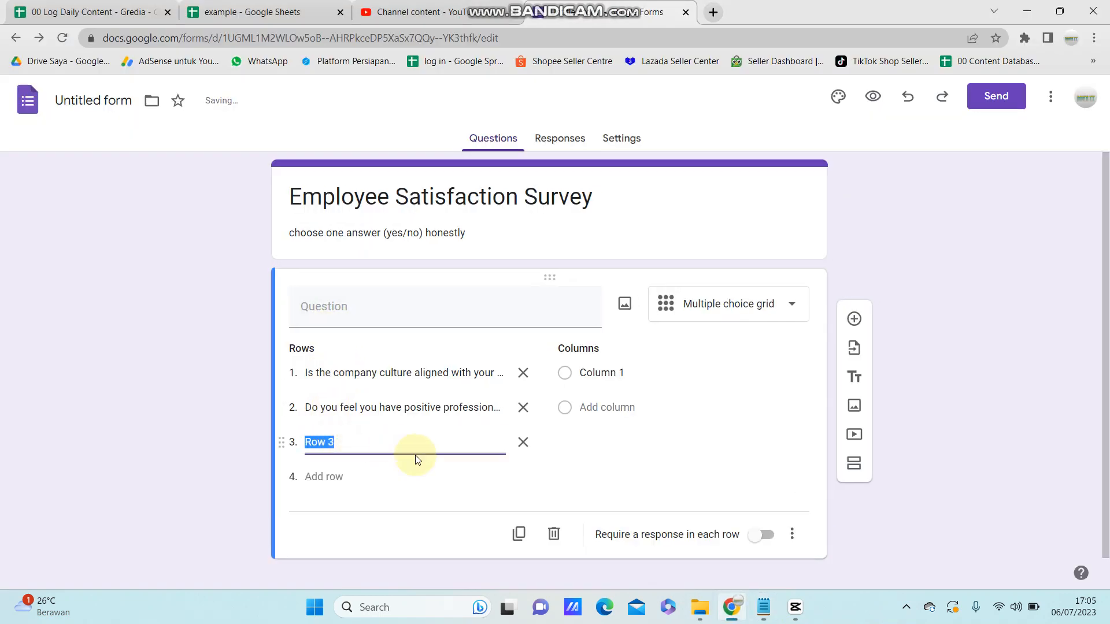
left_click(763, 604)
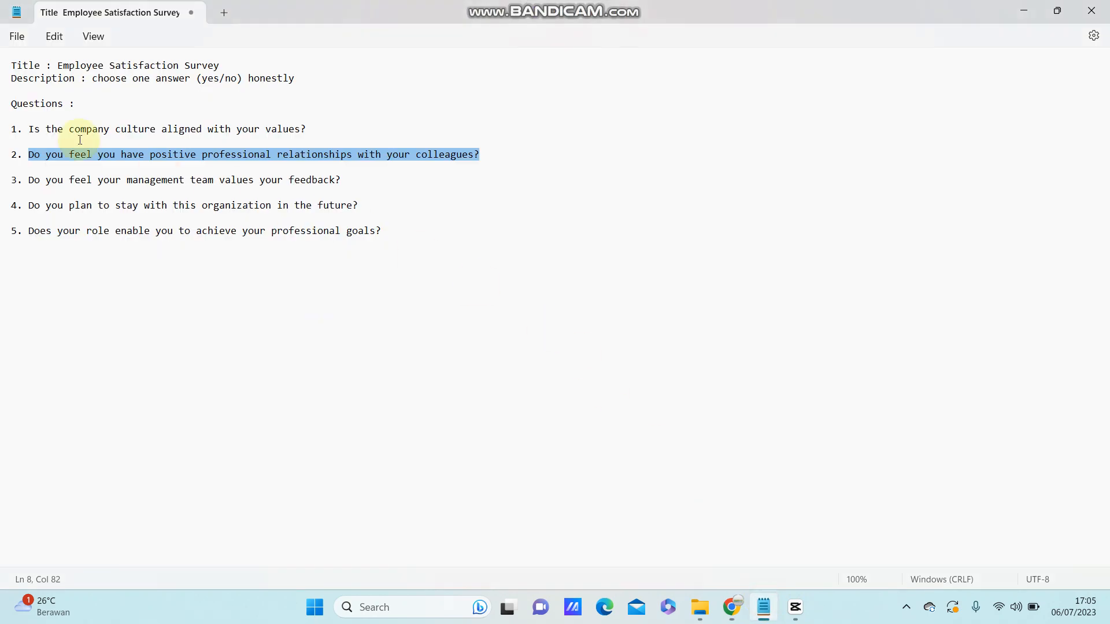
left_click_drag(30, 183, 347, 182)
key("ctrl+c")
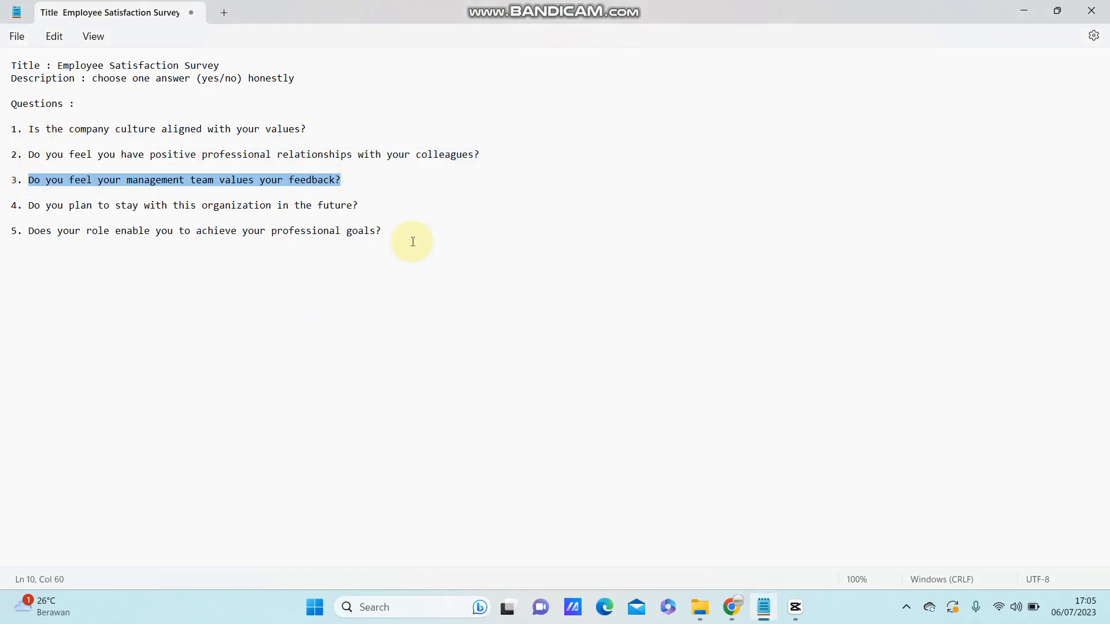
left_click(731, 607)
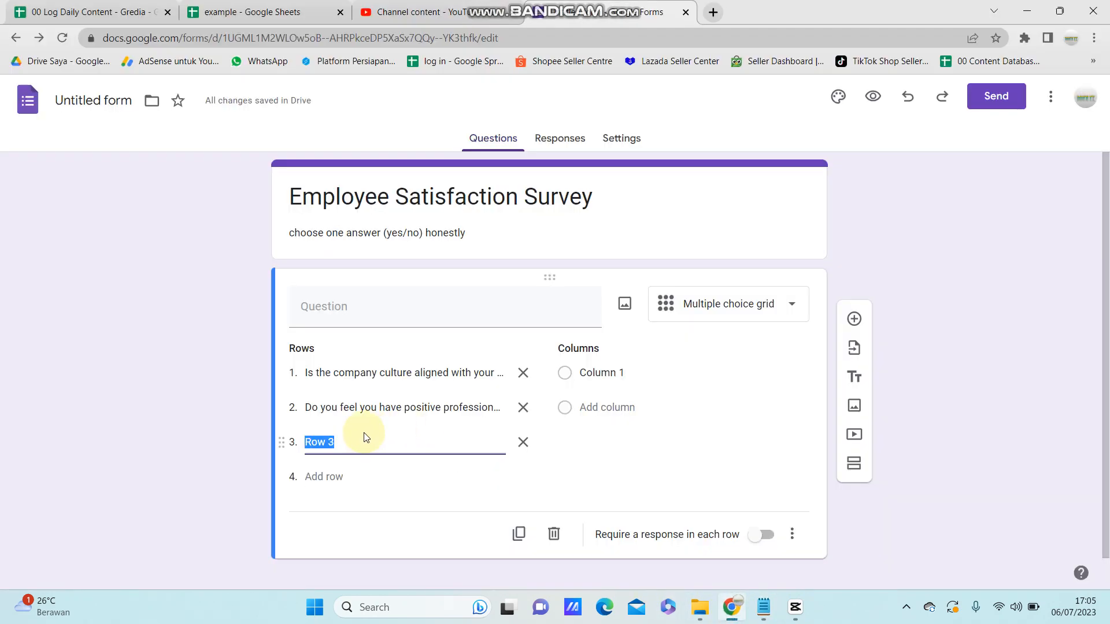
key("ctrl+v")
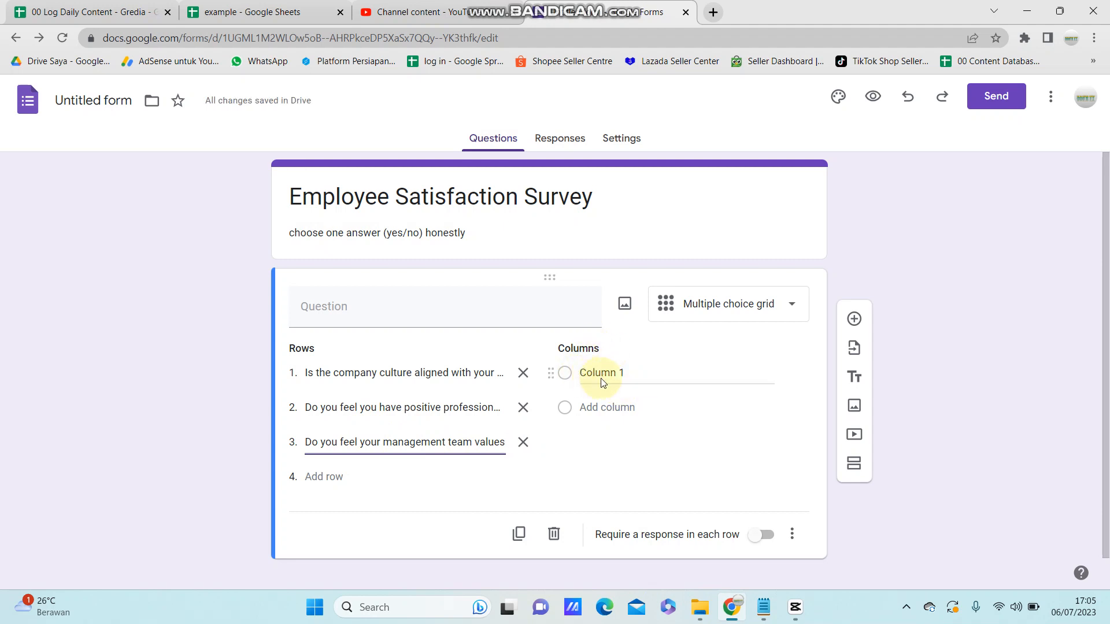
Label the grid's first column "yes" and add a second column labelled "no".
mouse_move(737, 610)
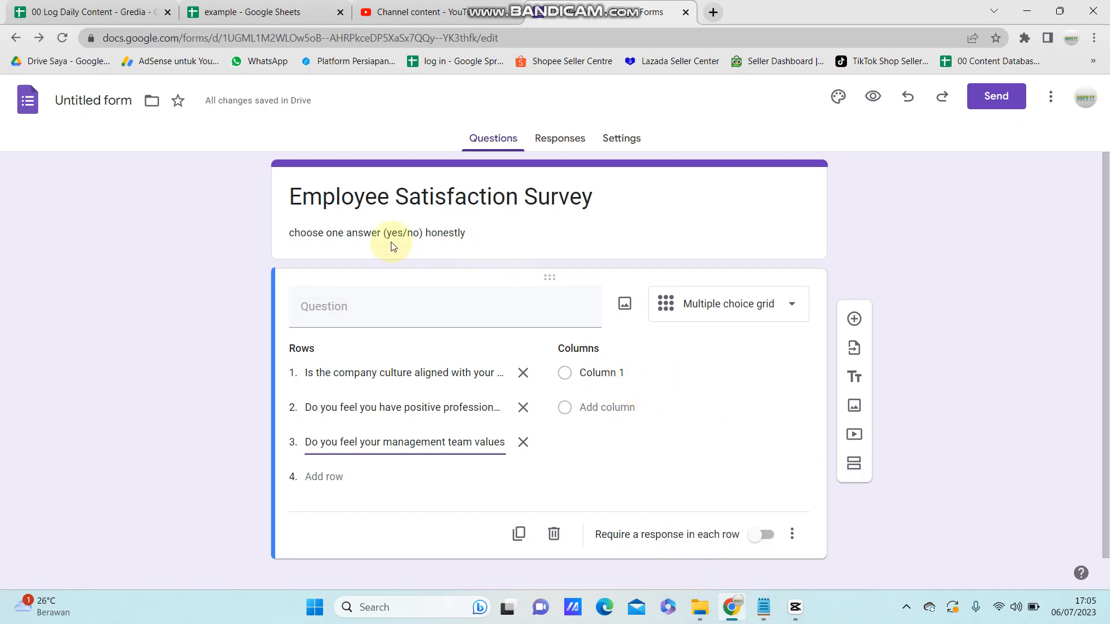
left_click(604, 374)
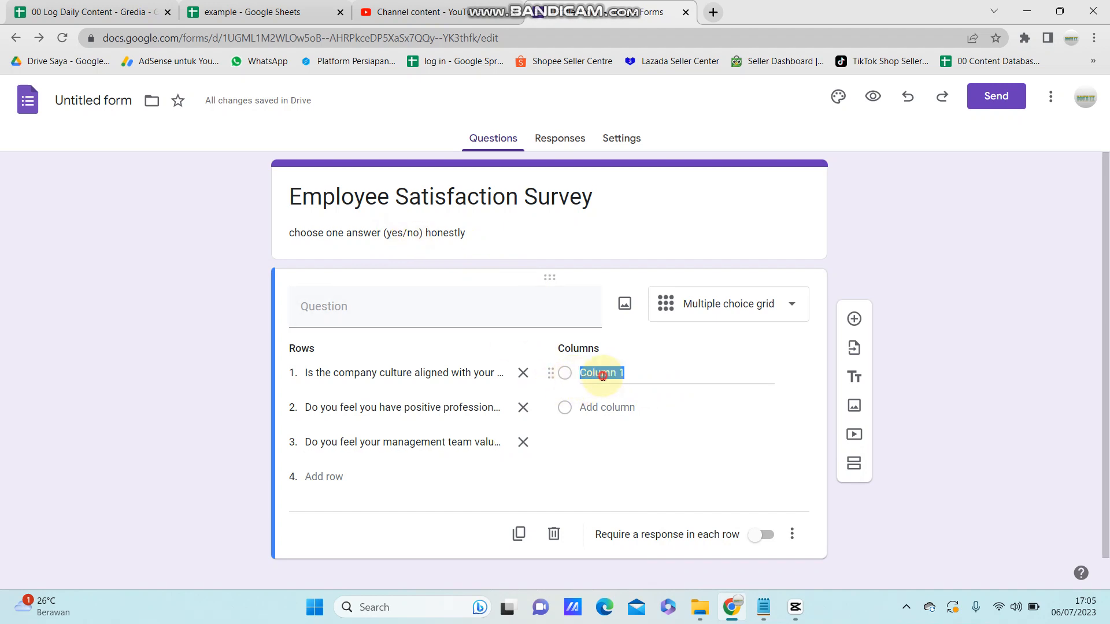
type("yes")
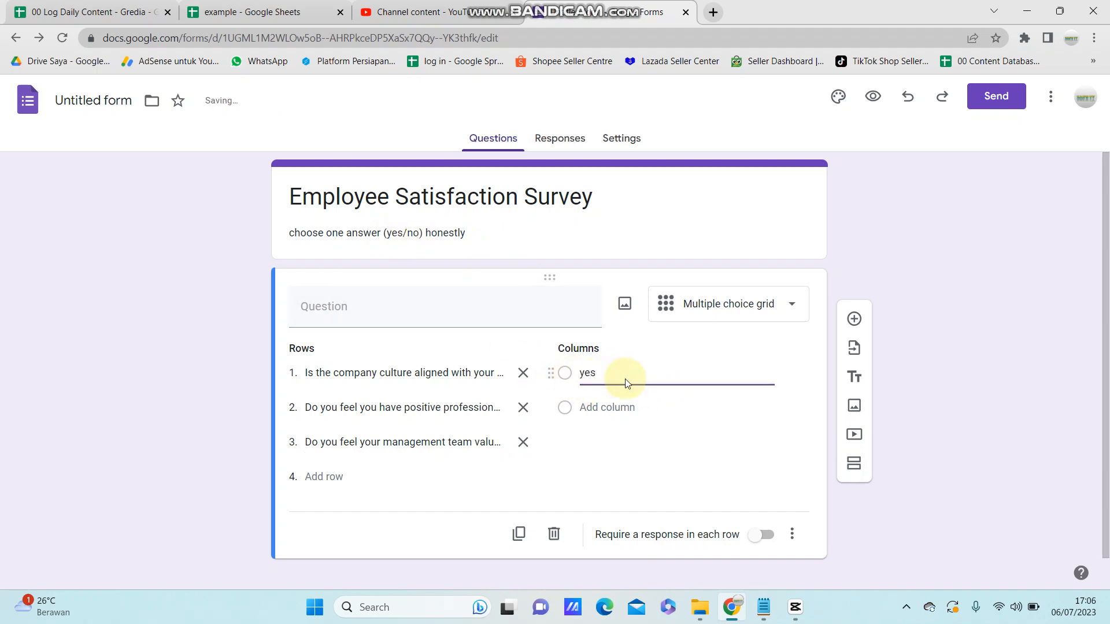
left_click(621, 407)
type("no")
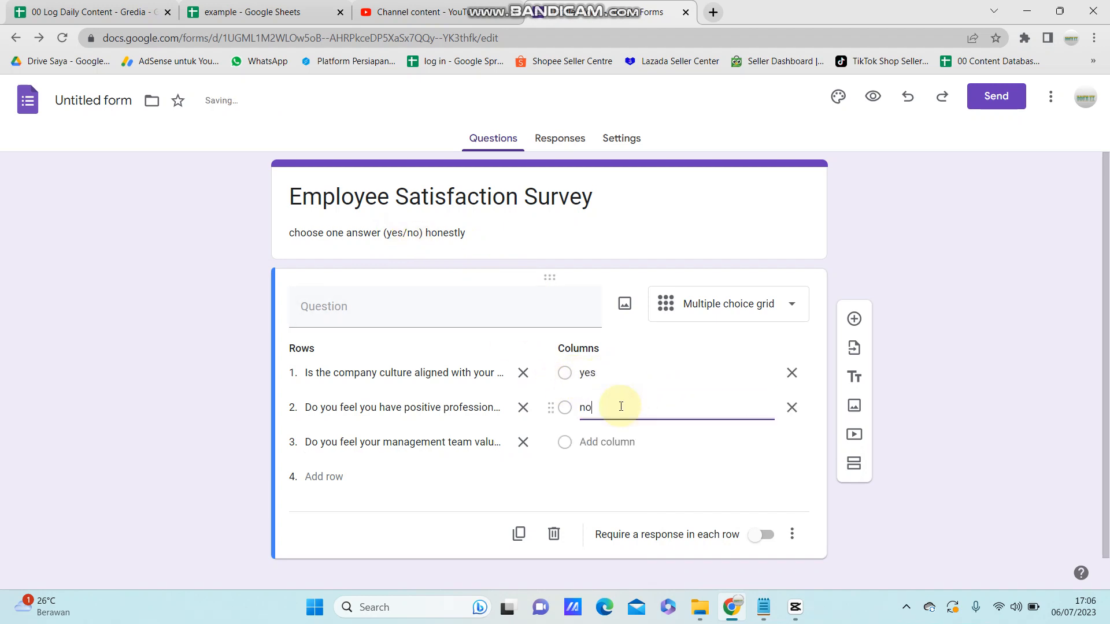
Add a fourth grid row with "Do you plan to stay with this organization in the future?" copied from the Notepad notes.
left_click(348, 475)
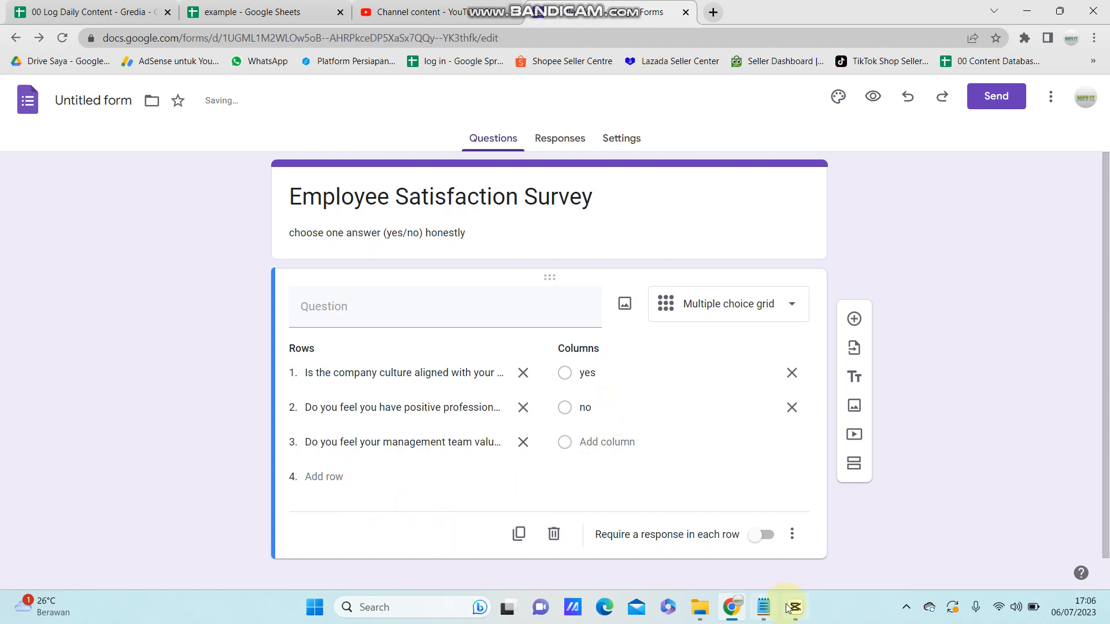
left_click(763, 607)
left_click(29, 206)
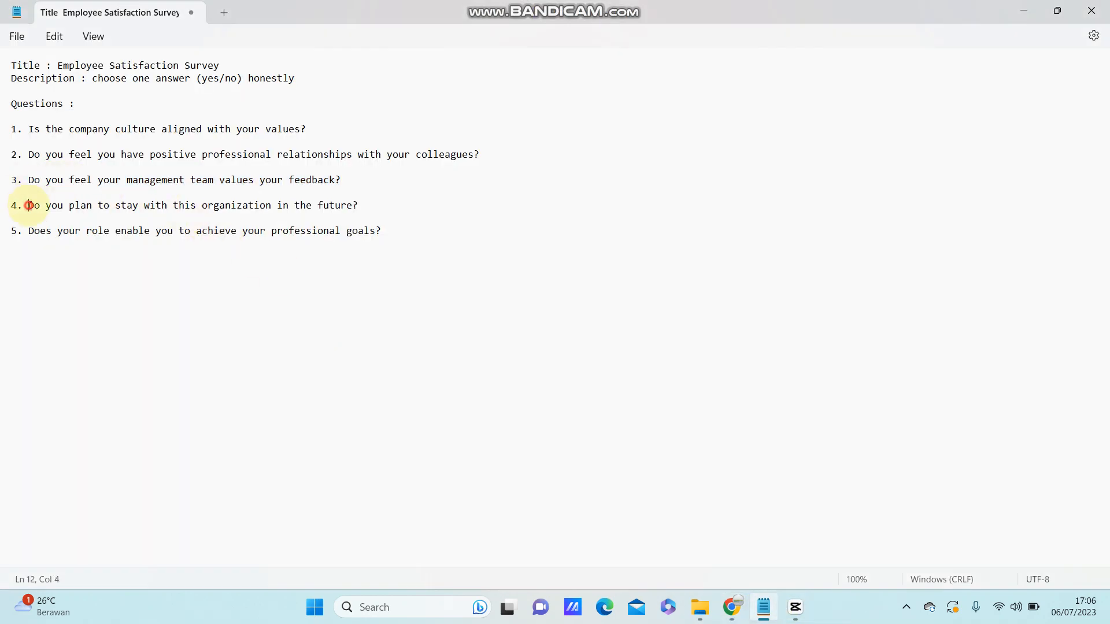
left_click_drag(29, 205, 384, 209)
key("ctrl+c")
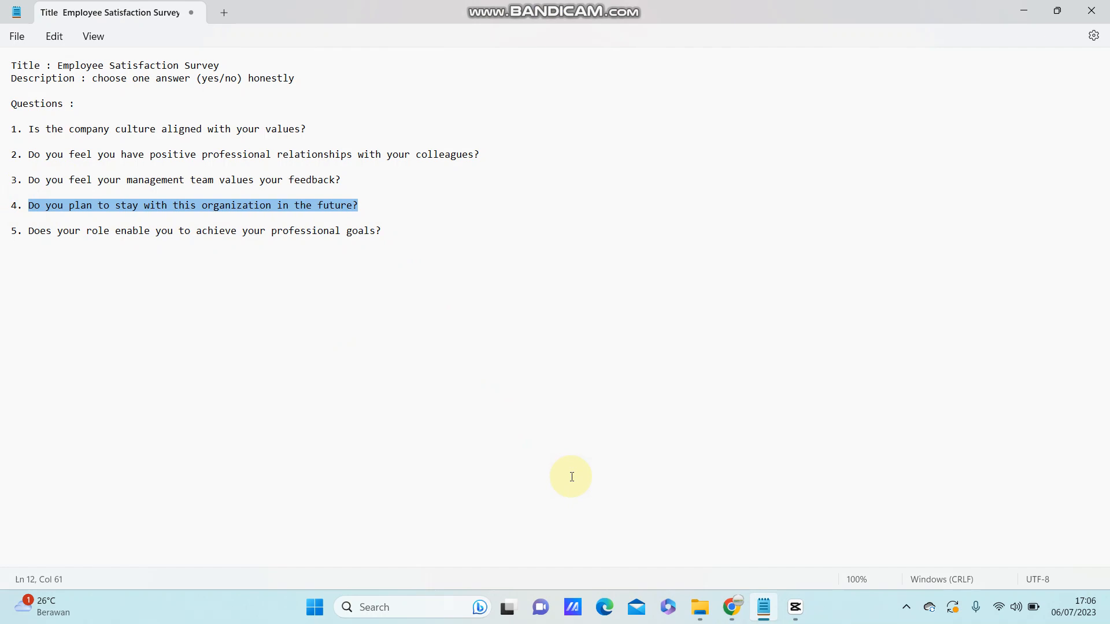
left_click(732, 607)
left_click(329, 475)
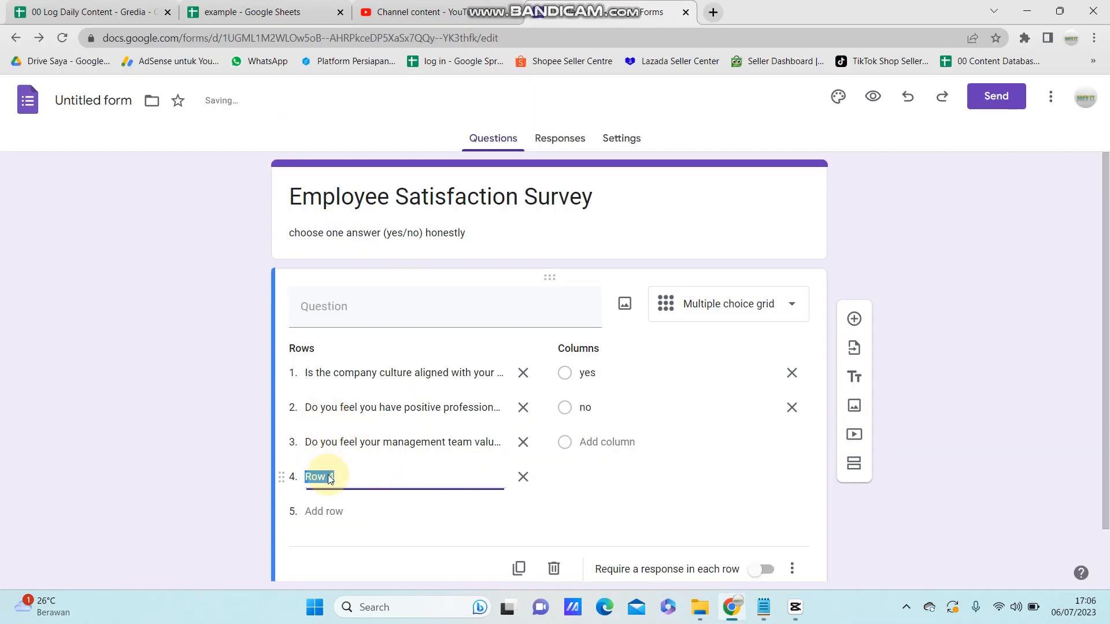
key("ctrl+v")
Preview the survey as respondents see it and check the grid layout.
scroll(683, 405, "down", 1)
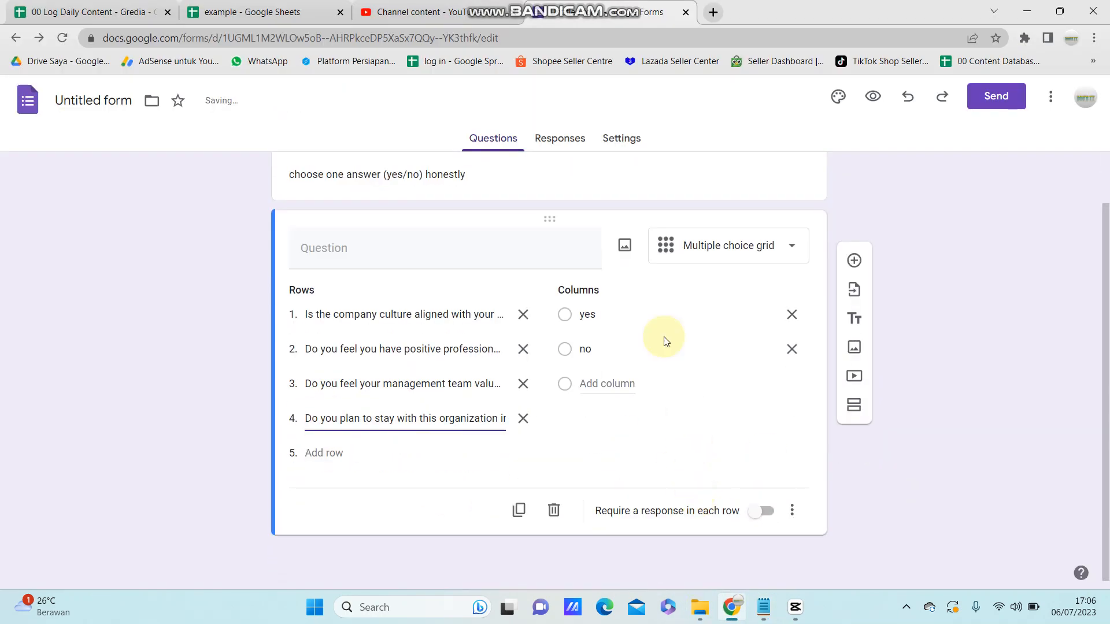
scroll(636, 322, "up", 1)
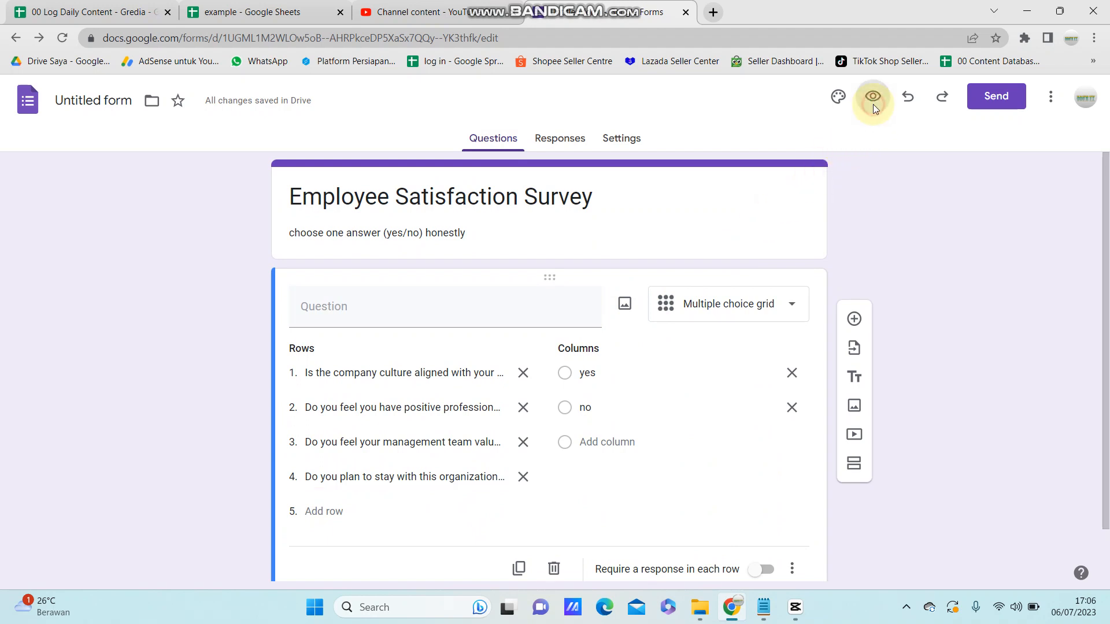
left_click(874, 97)
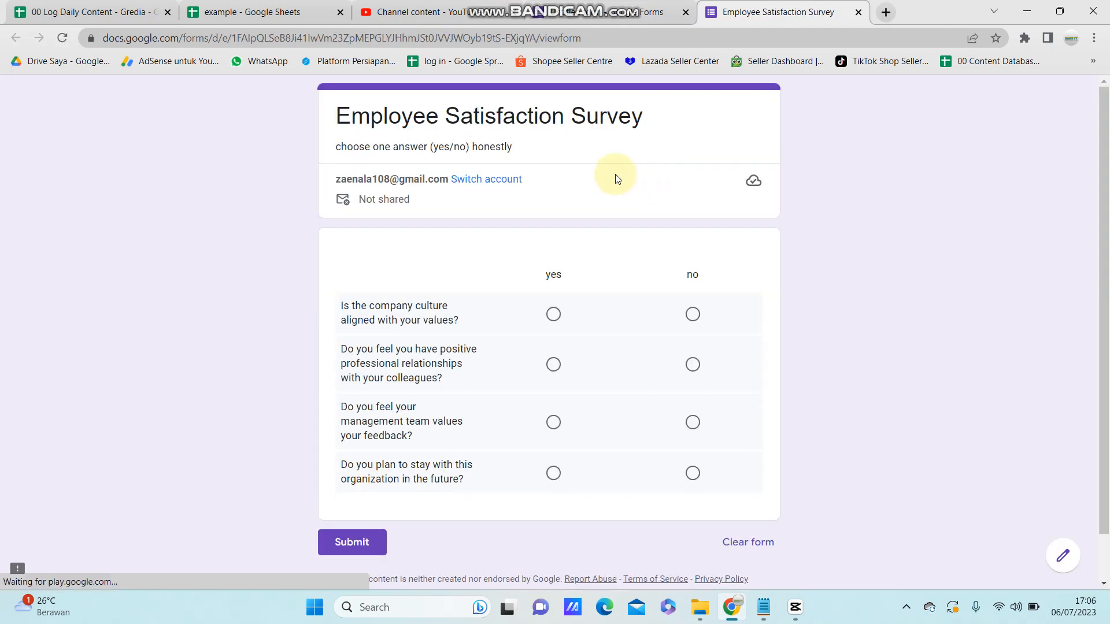
scroll(488, 249, "down", 1)
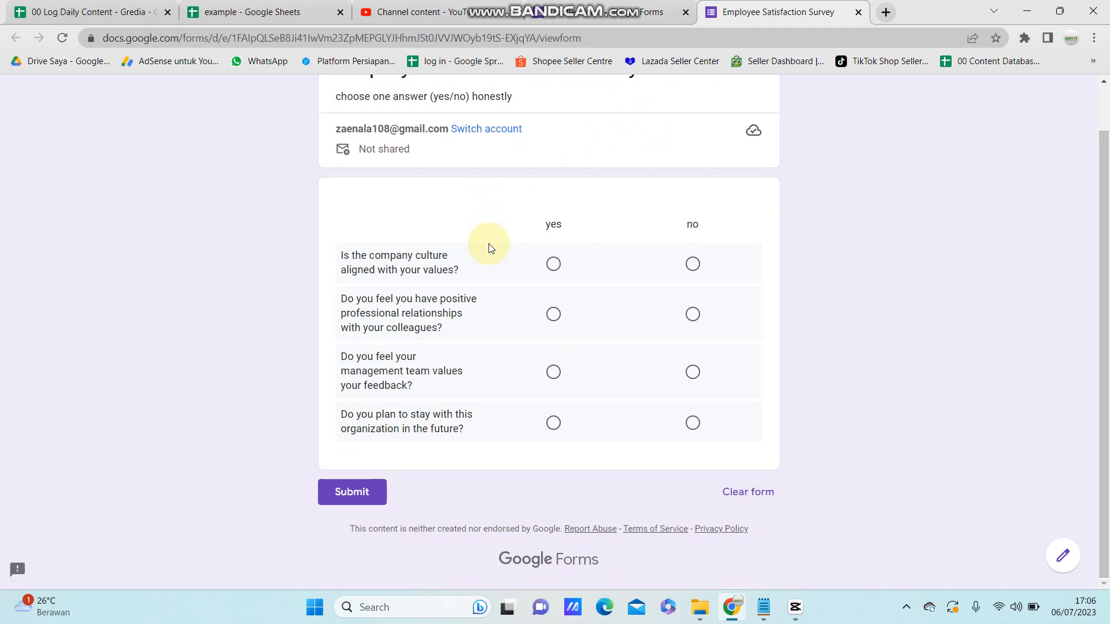
Try out the previewed grid, answering yes to the first two questions and no to the last two.
left_click(554, 265)
left_click(694, 317)
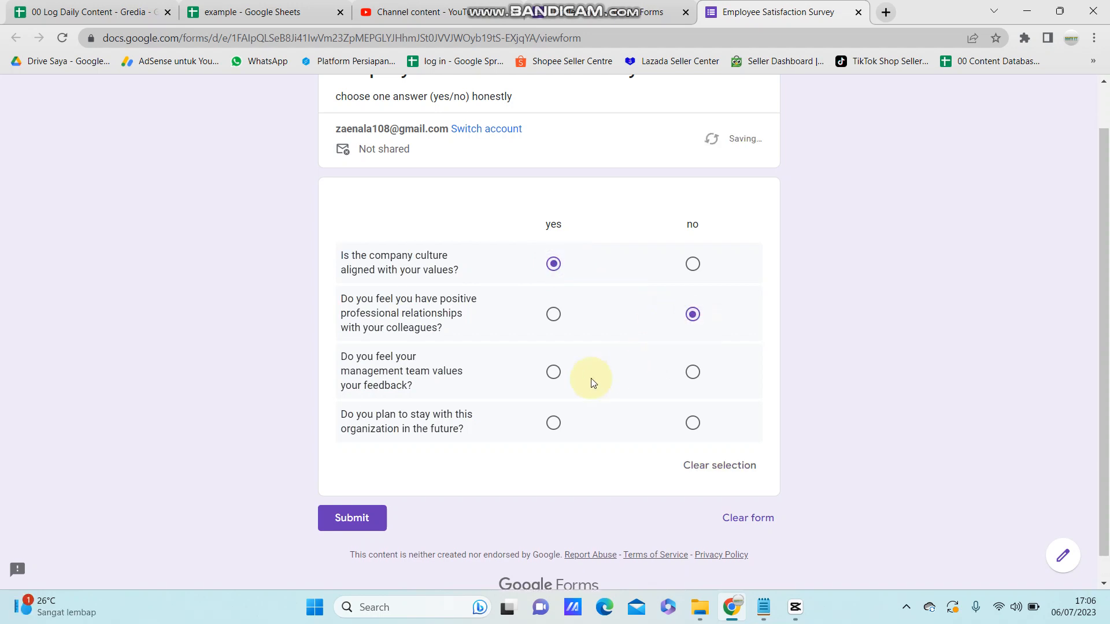
left_click(553, 372)
left_click(696, 376)
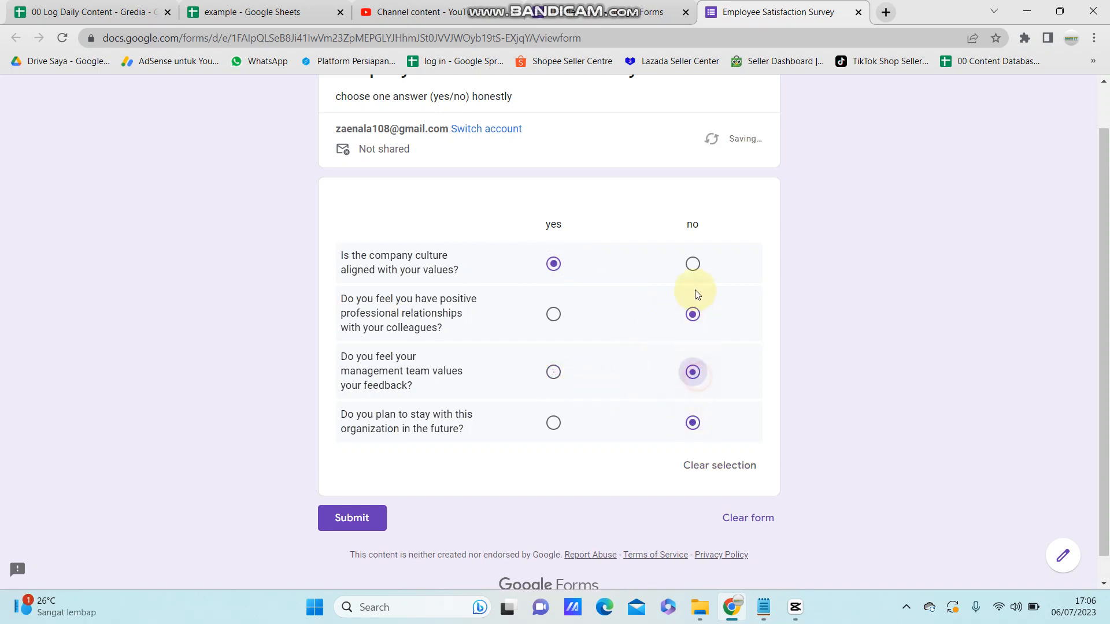
left_click(693, 264)
left_click(554, 314)
left_click(553, 263)
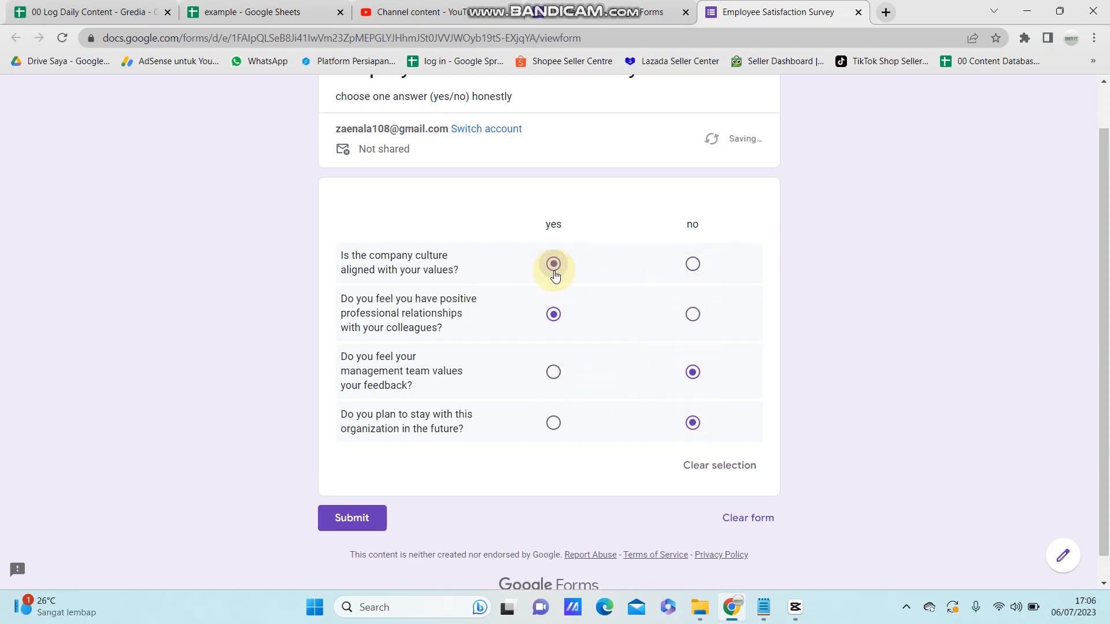
scroll(677, 315, "up", 1)
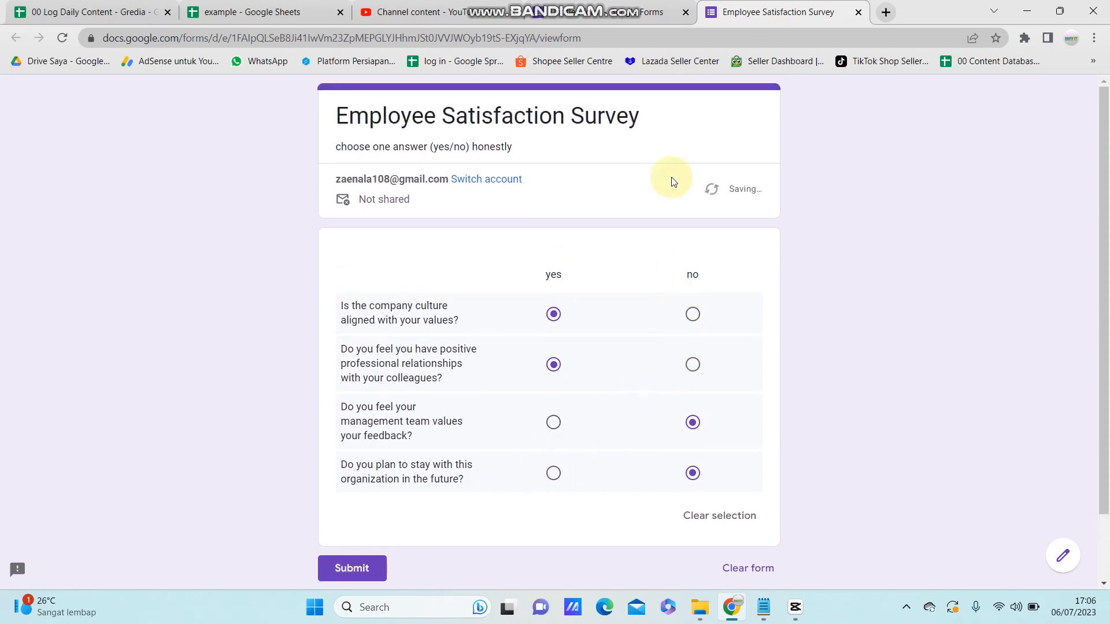
Return to the form editor and review the form's response settings and its collected responses.
left_click(659, 9)
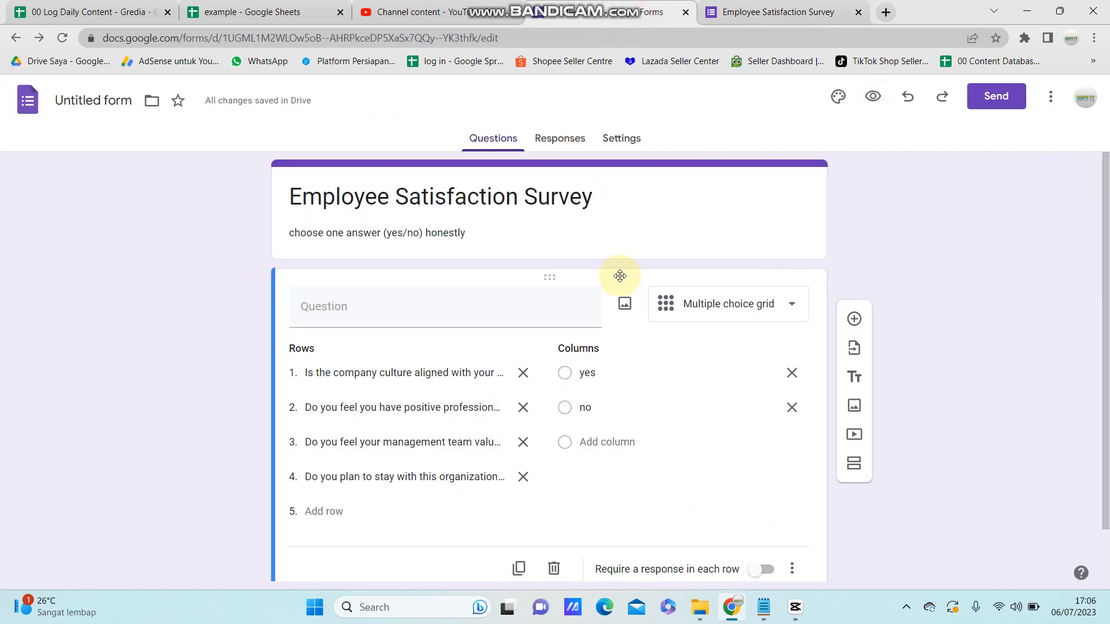
left_click(624, 140)
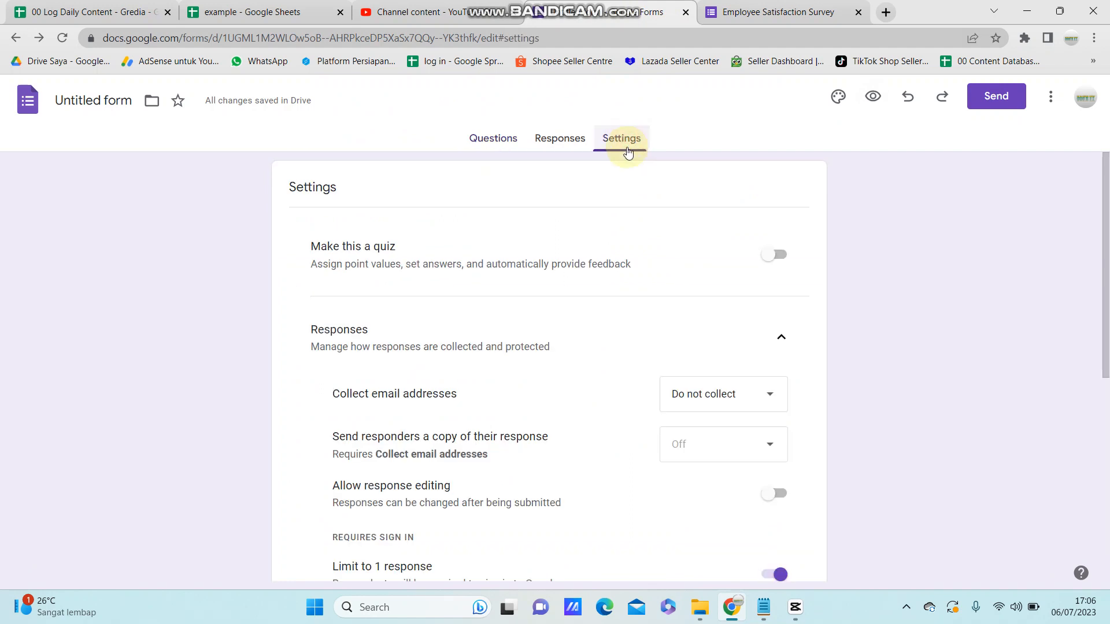
scroll(565, 337, "down", 2)
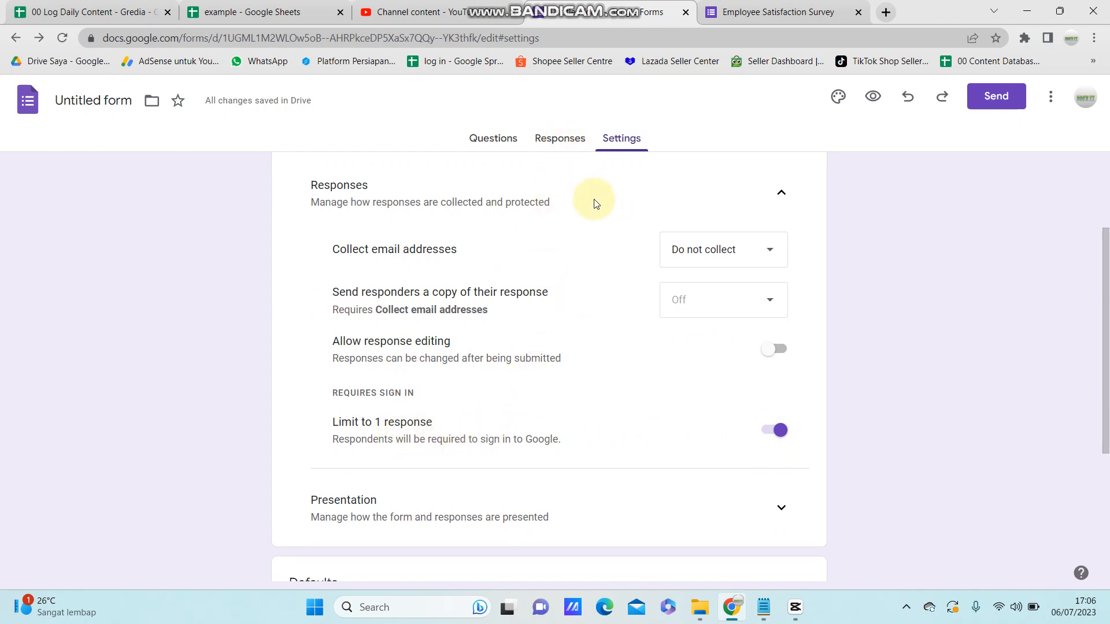
left_click(562, 142)
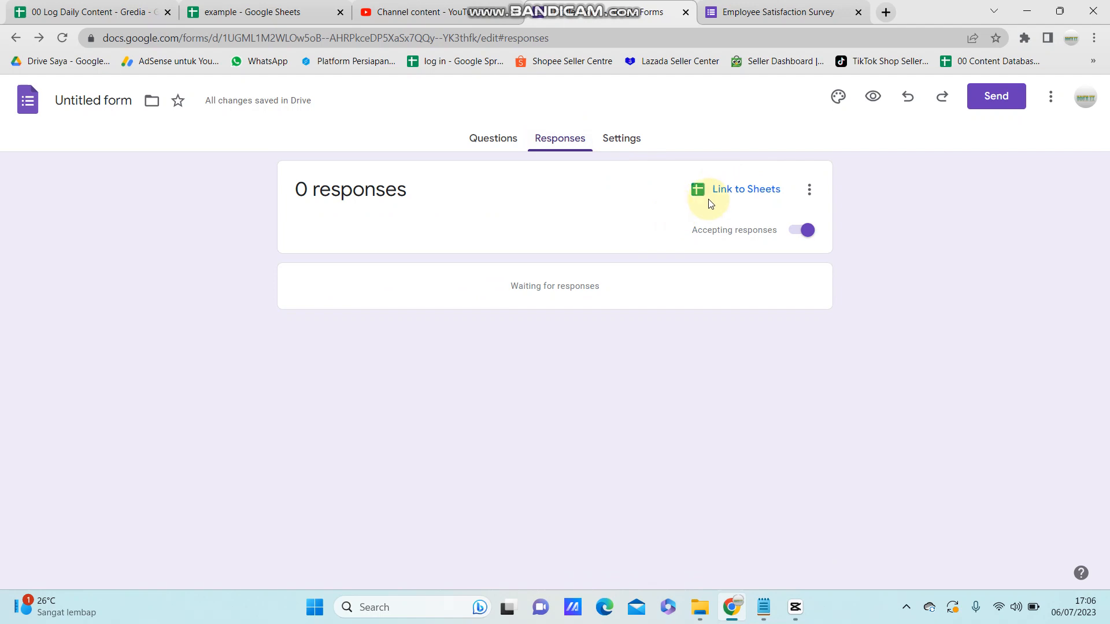
Choose to send the form via link and turn on the shortened URL.
left_click(1006, 100)
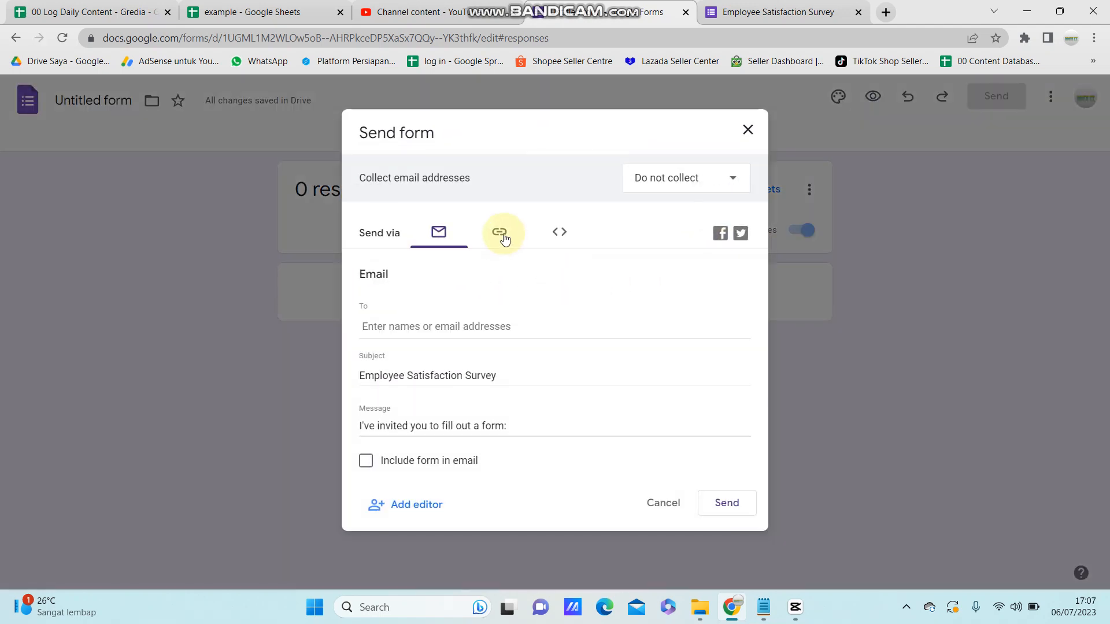
left_click(499, 232)
left_click(367, 326)
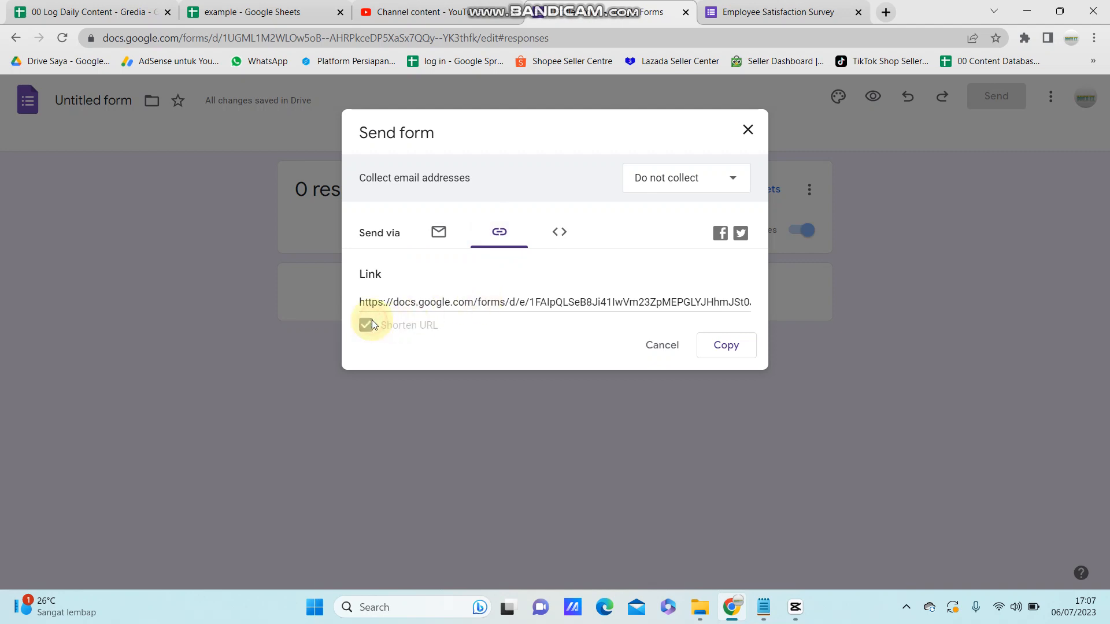